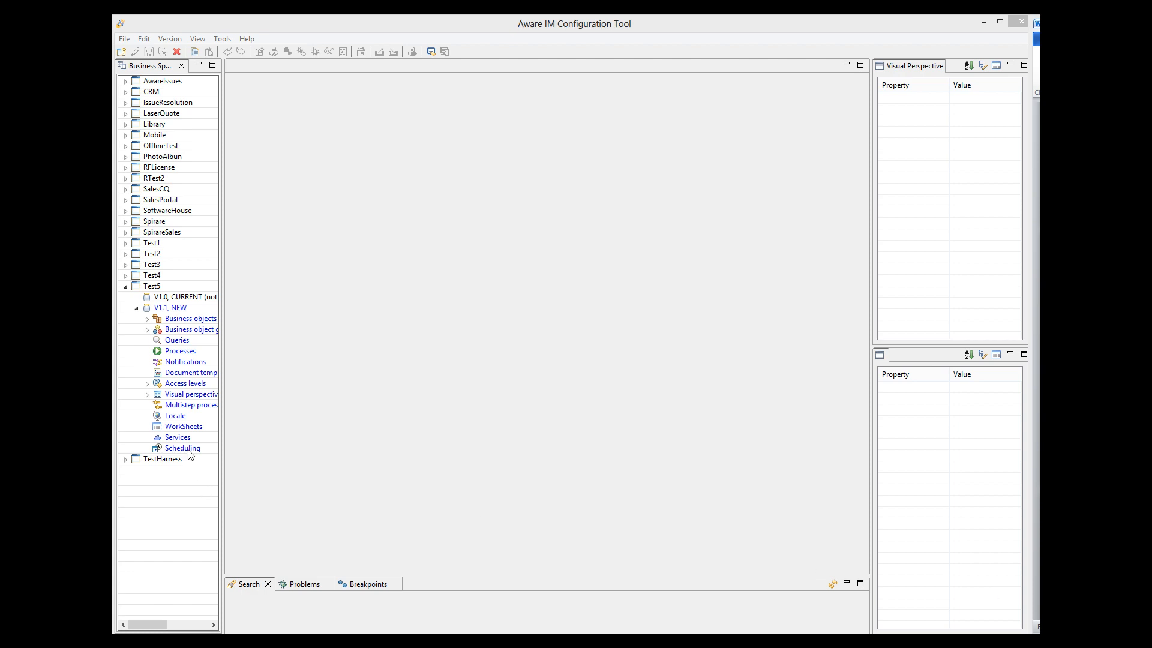
Open the Administrator visual perspective of Test5 version 1.1 and expand its Main frame
double_click(155, 399)
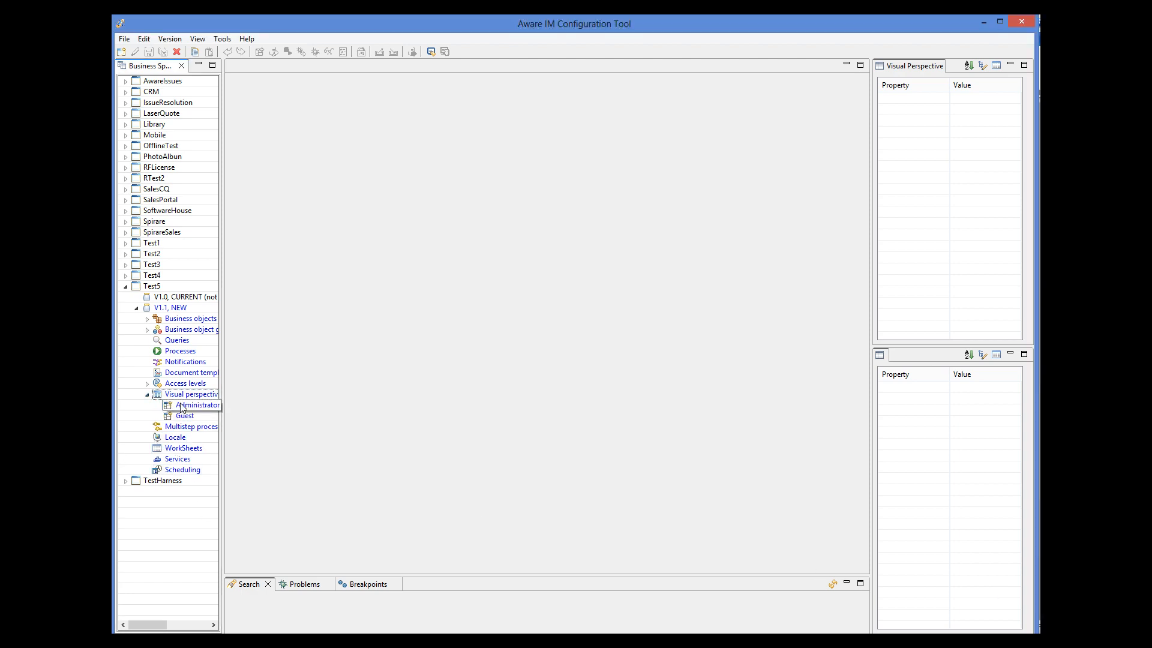
double_click(186, 405)
click(240, 159)
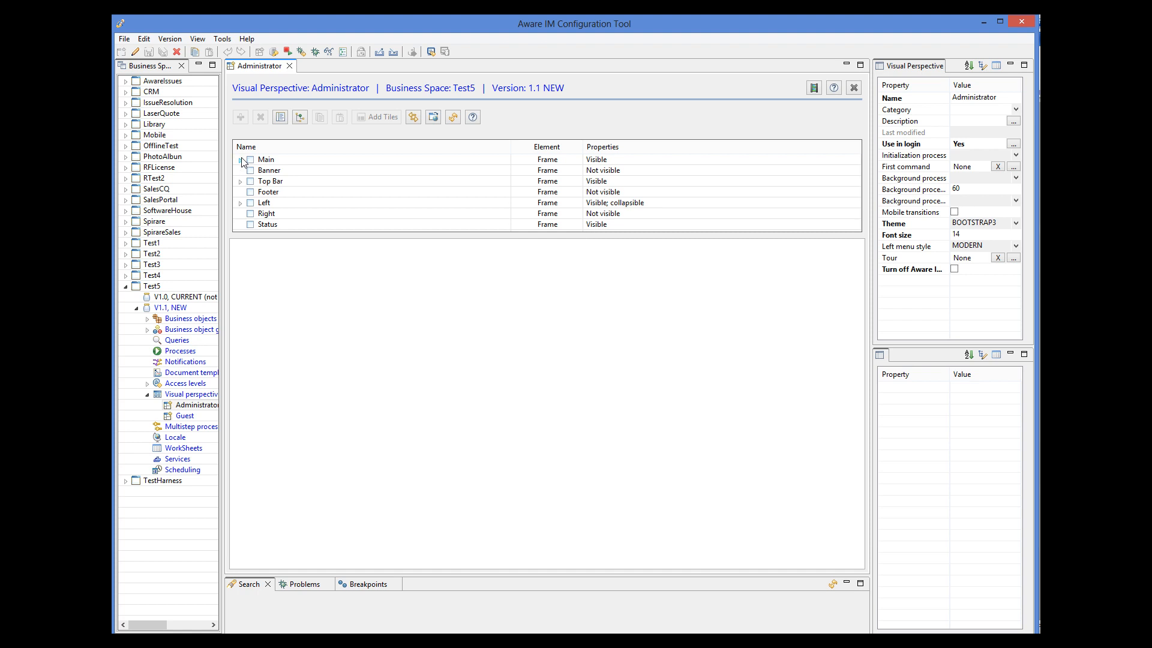
Add a new content panel with the default name to the Main tab and choose Tile as its content
click(279, 171)
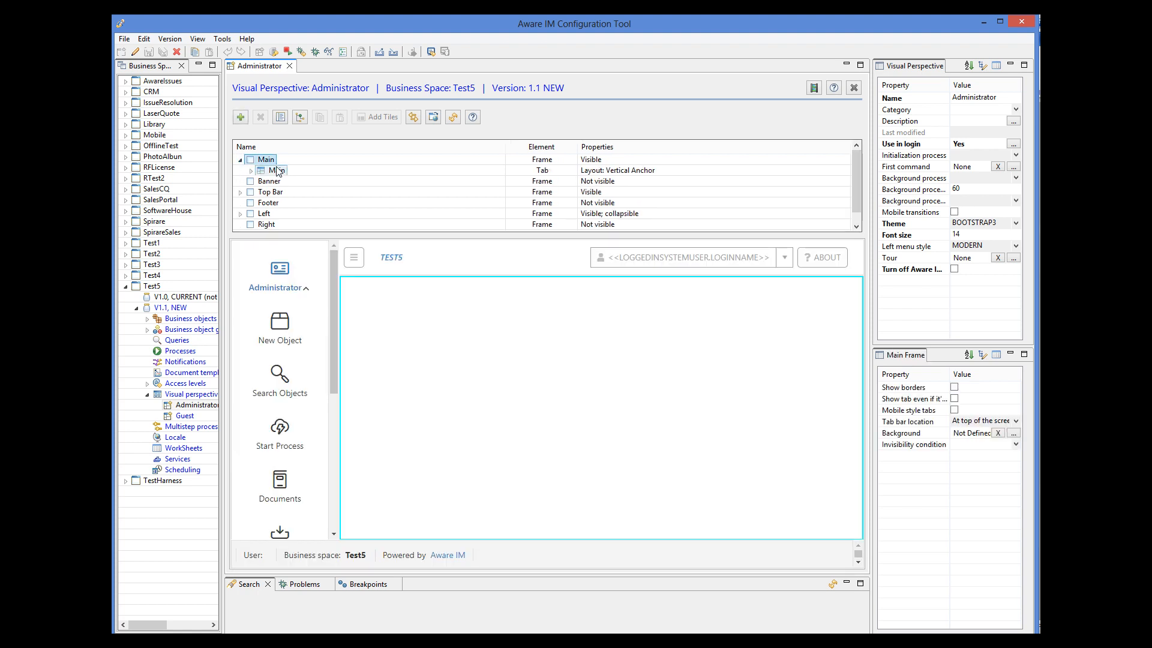
click(241, 118)
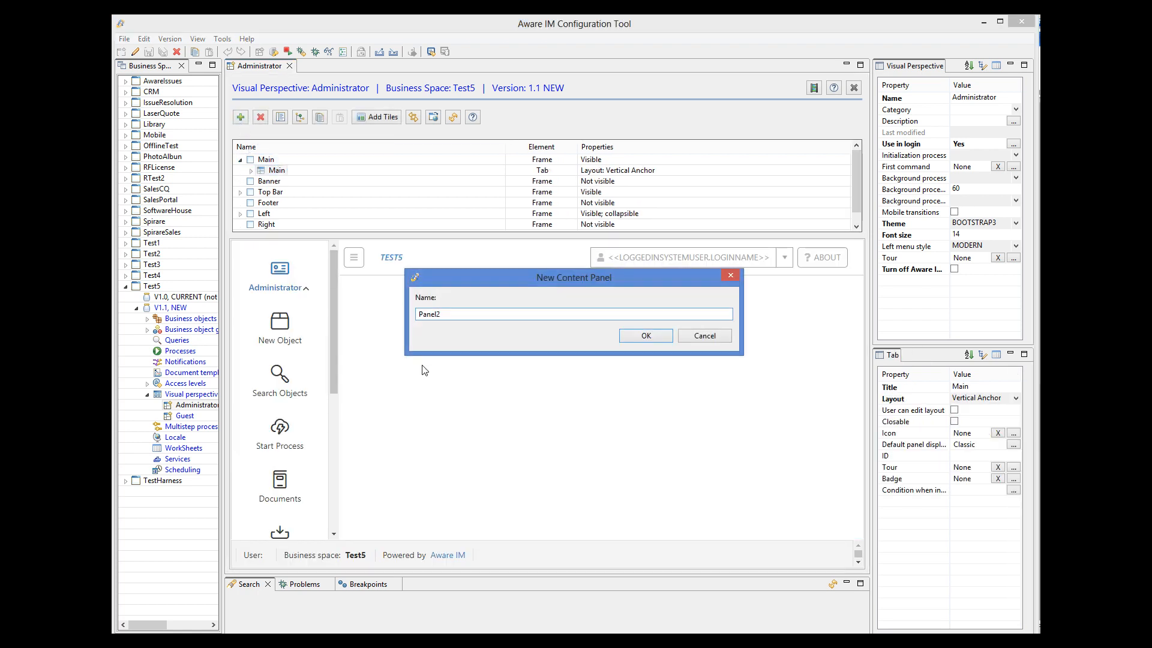
click(657, 341)
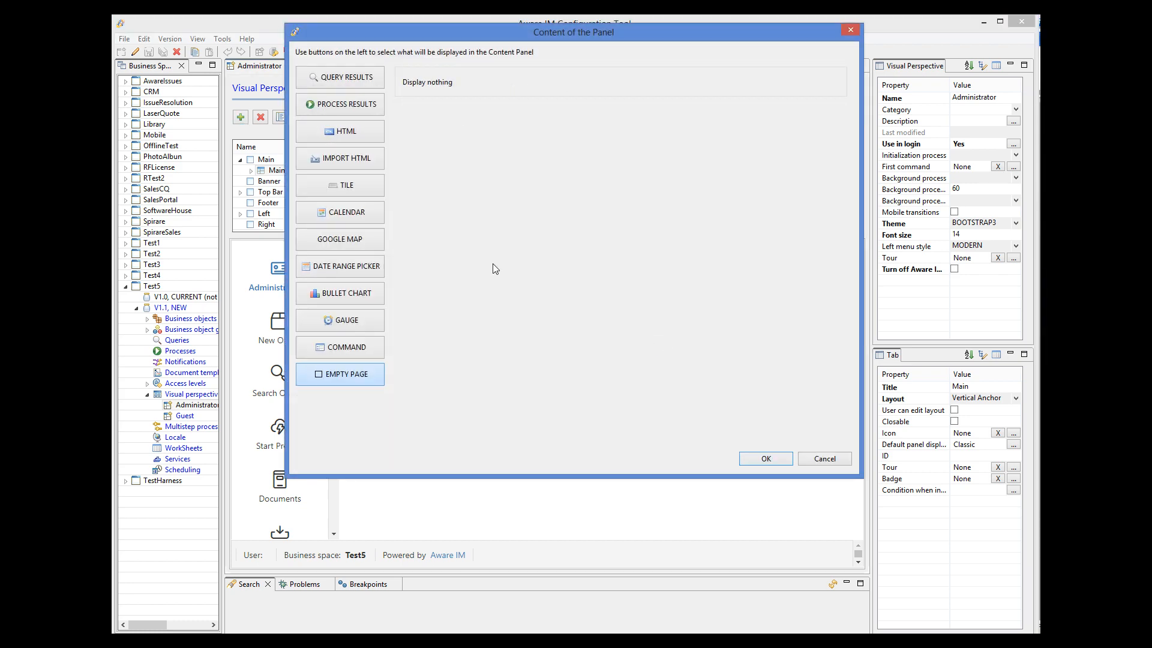
click(355, 190)
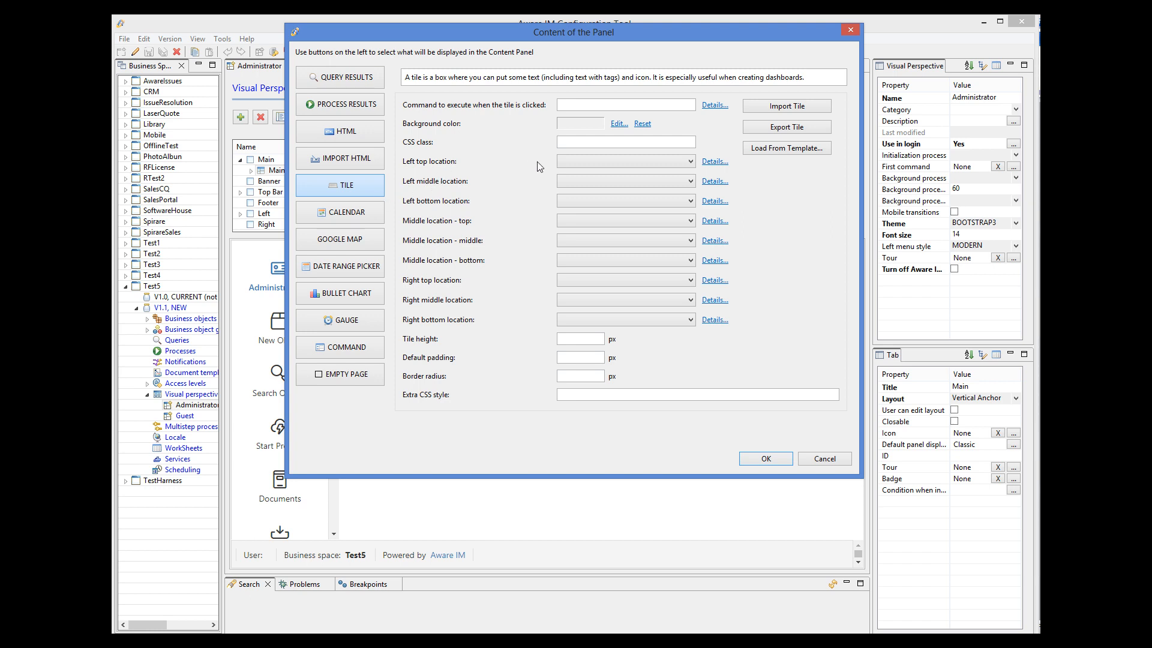
Set the tile's left top location to TEXT displaying "TEST"
click(615, 161)
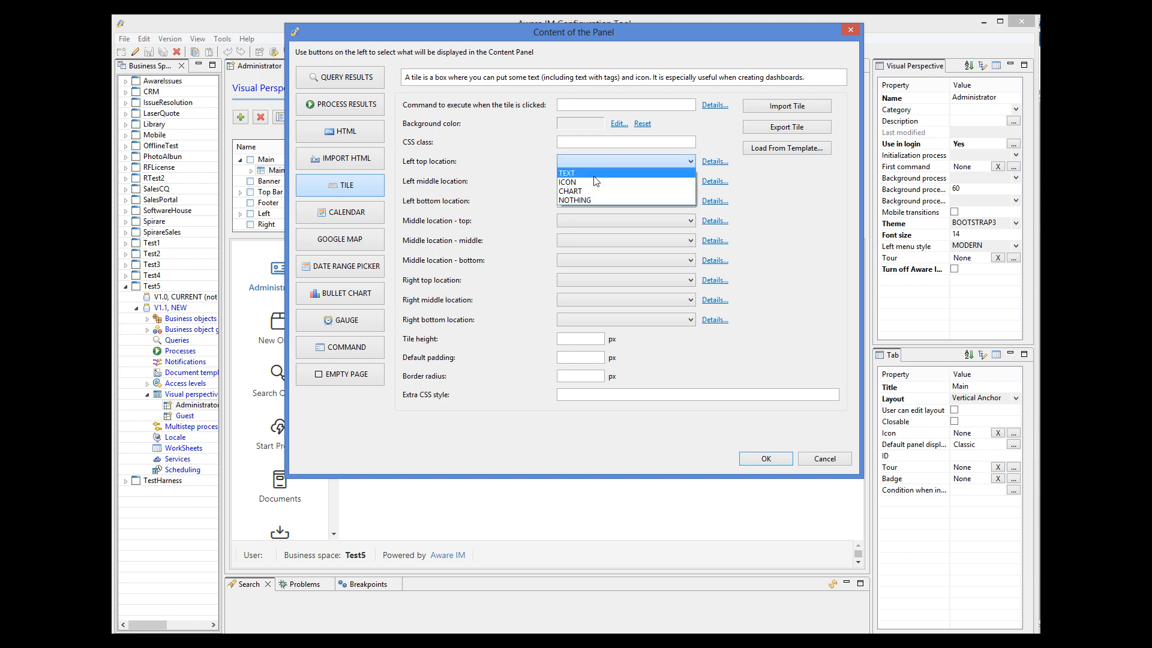
click(619, 170)
click(712, 161)
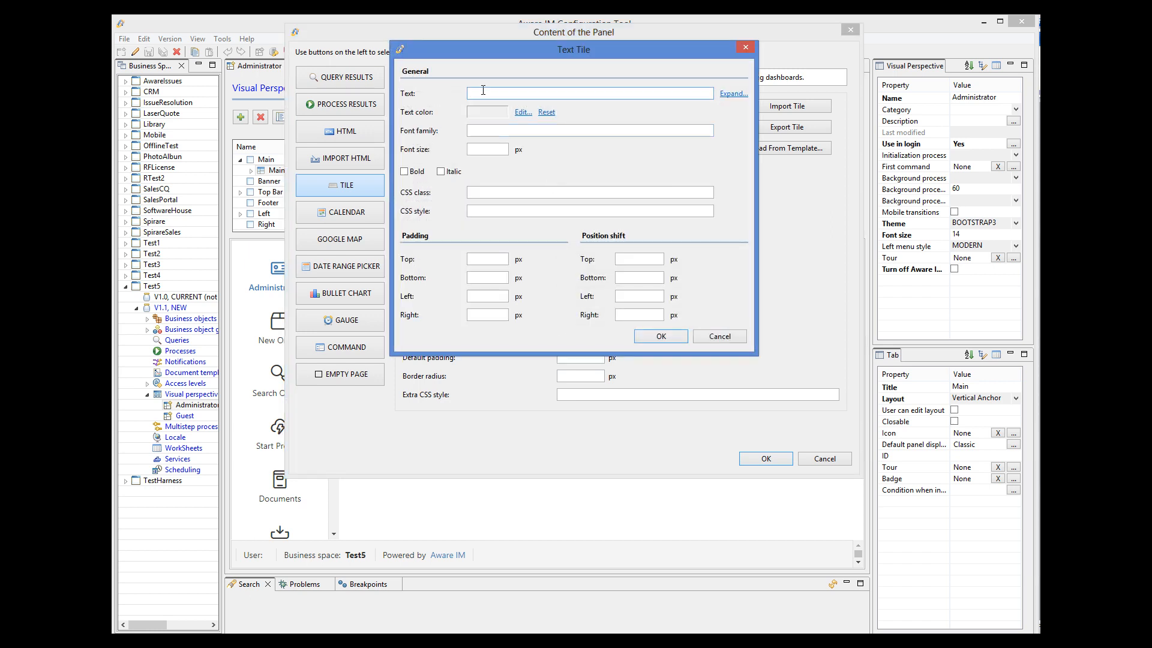
click(483, 90)
text(TEST)
click(657, 336)
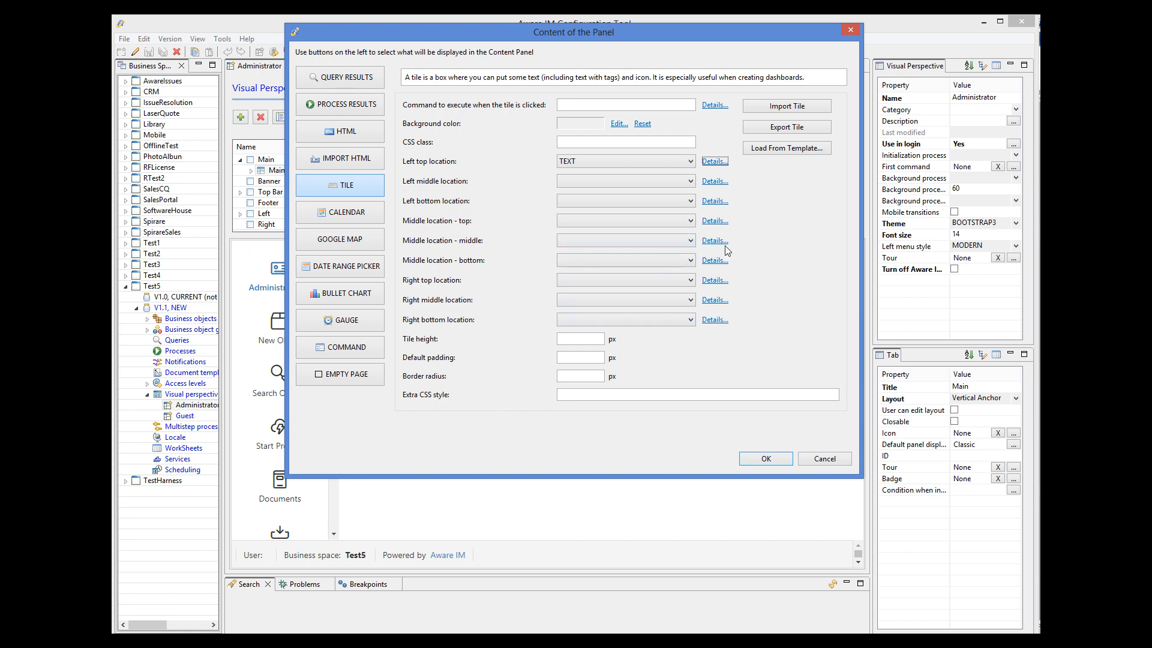
Set the tile's right top location to ICON using the Font Awesome icon fa-align-center at font size 30 px
click(691, 281)
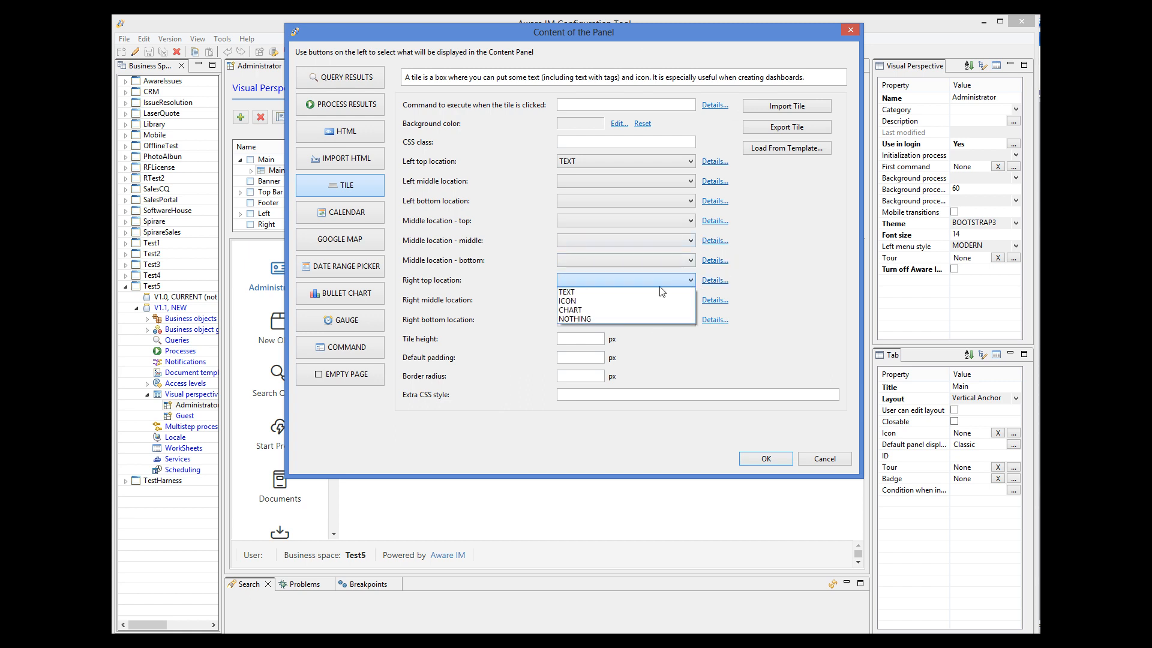
click(660, 298)
click(706, 282)
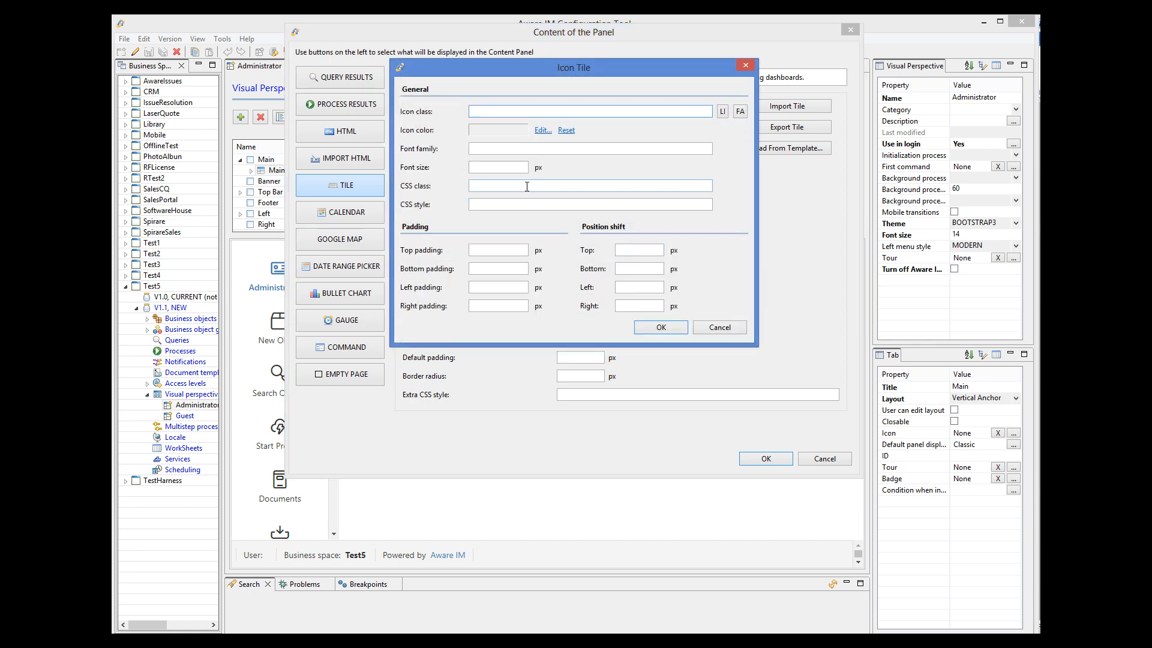
click(740, 112)
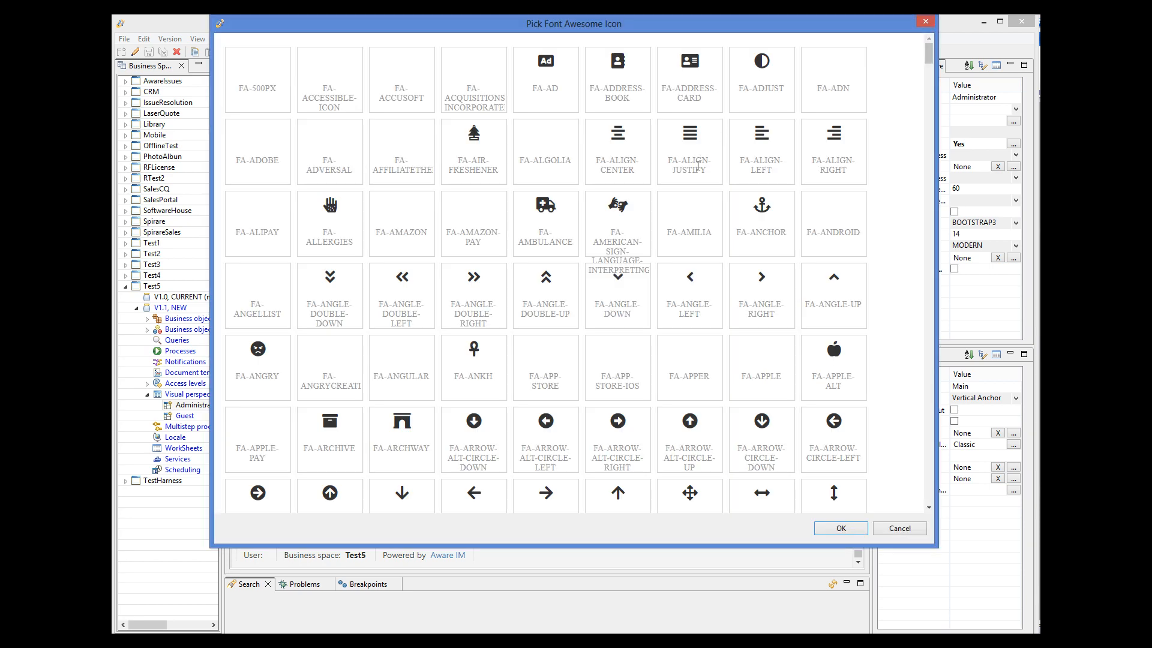
click(638, 166)
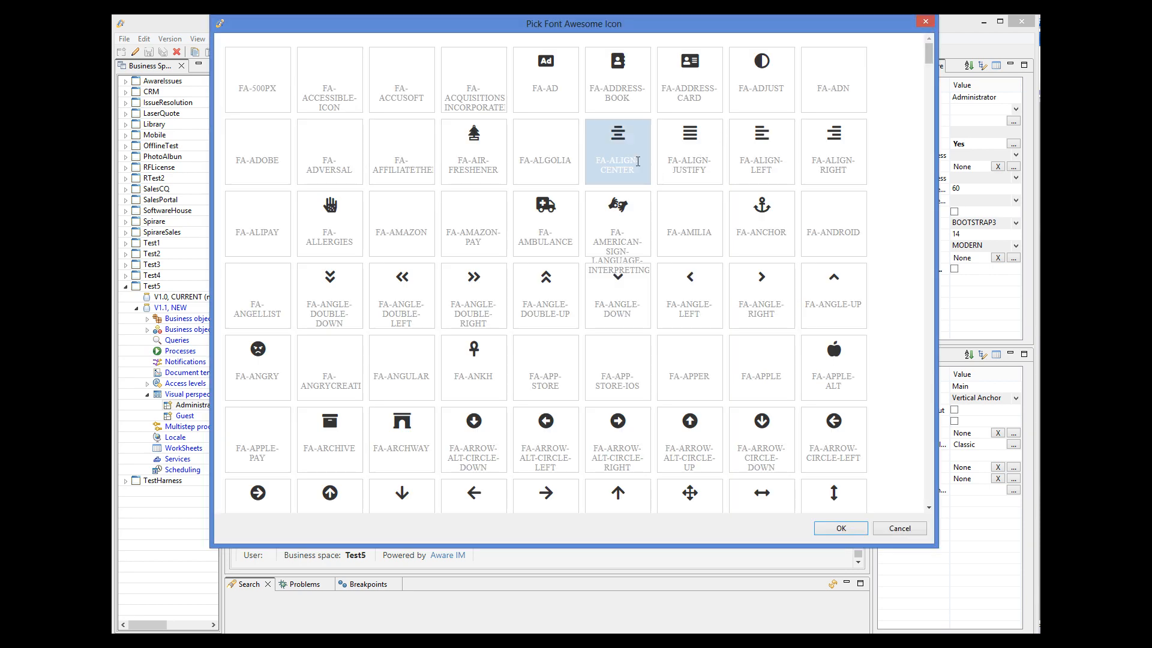
click(860, 531)
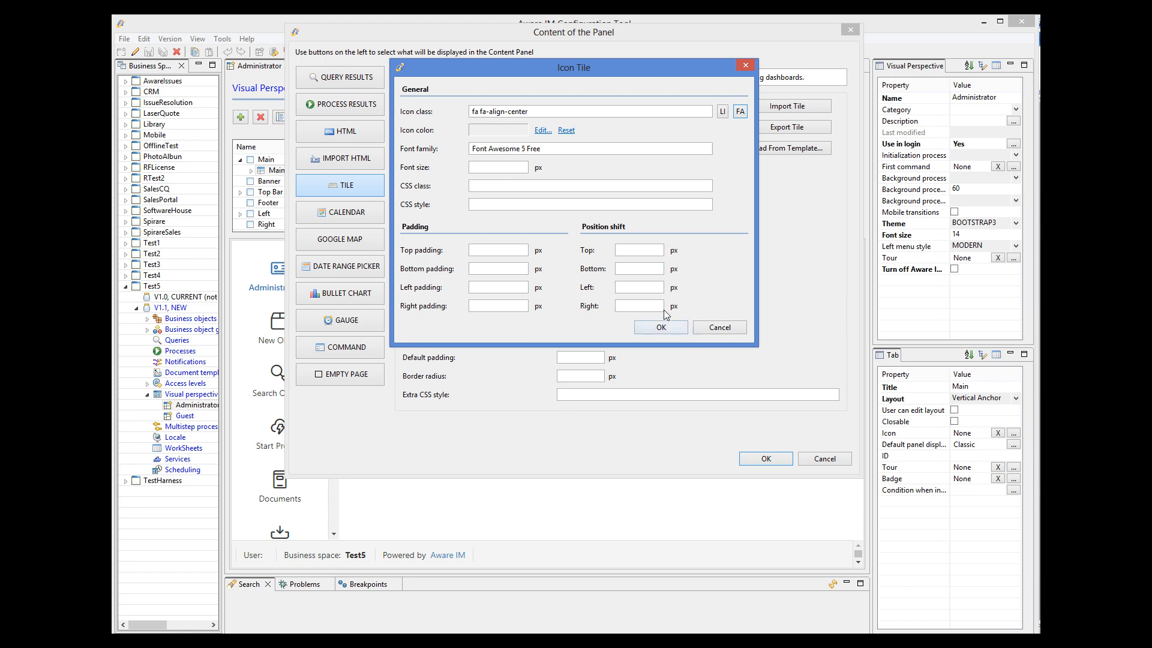
click(498, 167)
text(30)
click(649, 328)
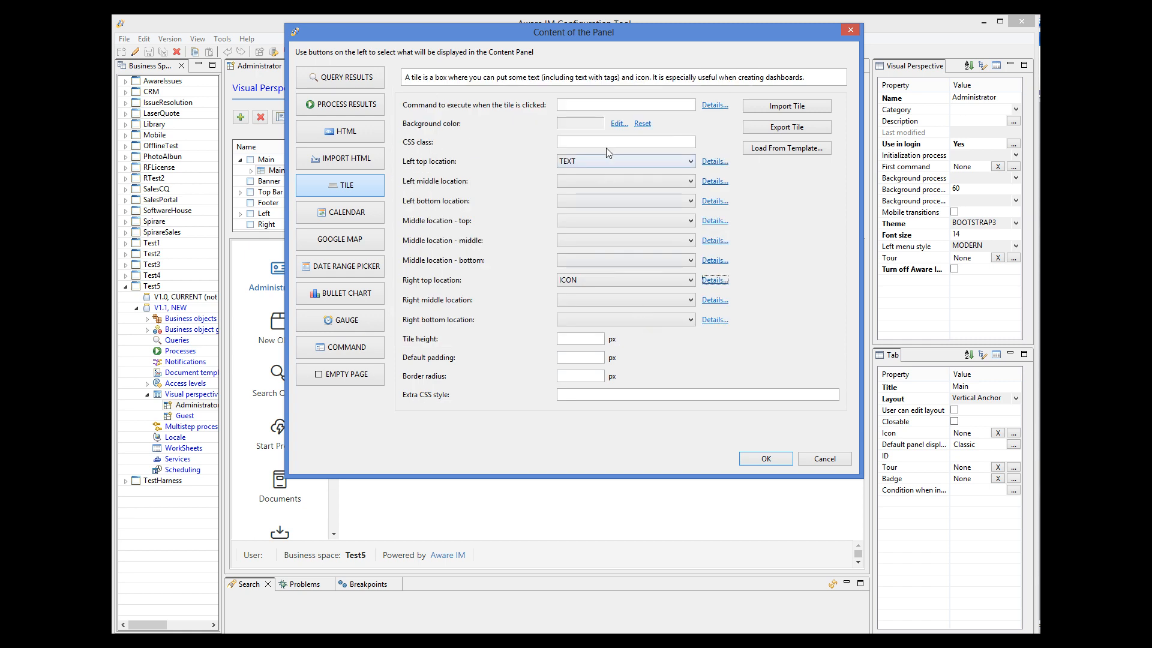
Give the tile a light yellow background color and accept the panel content
click(619, 123)
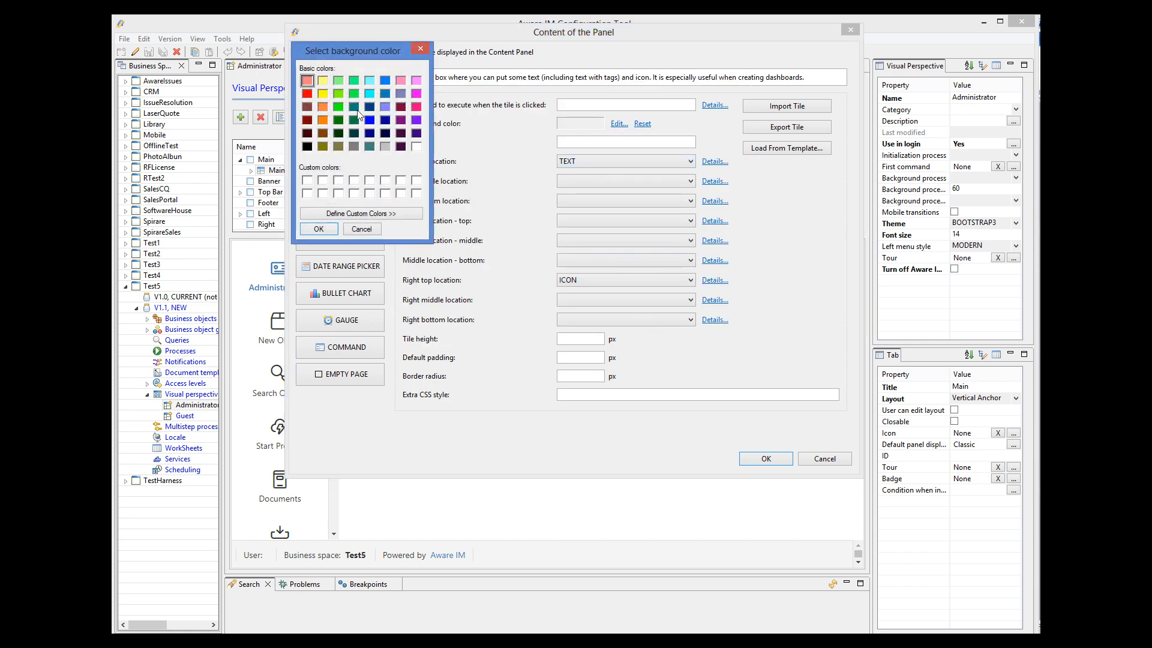
click(323, 80)
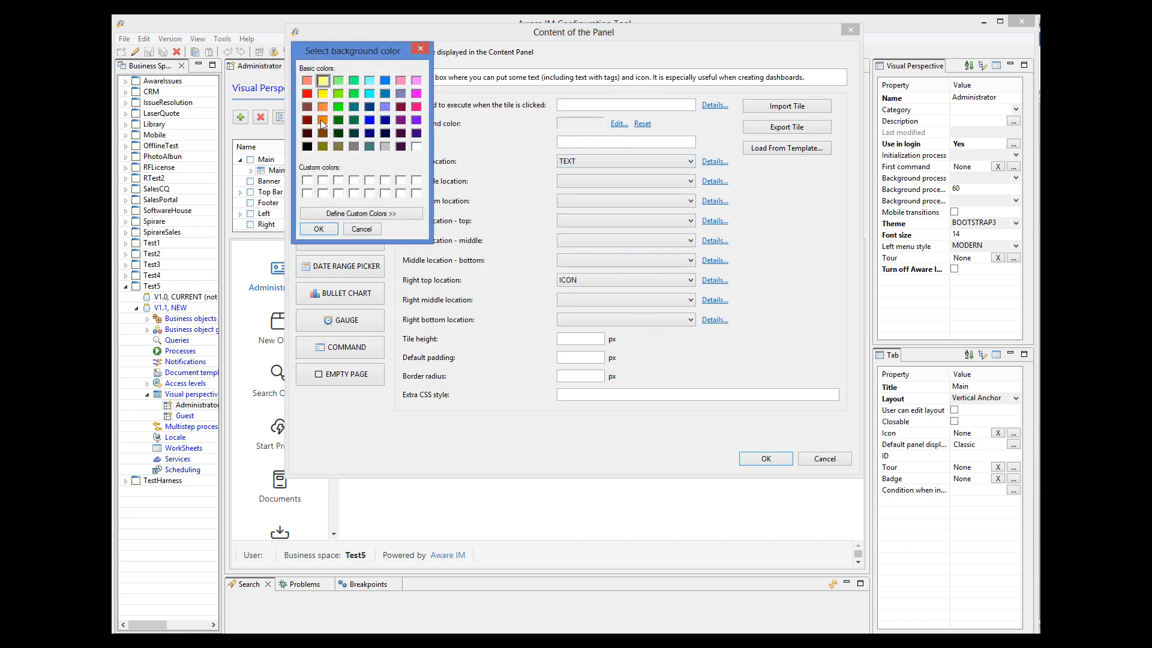
click(319, 229)
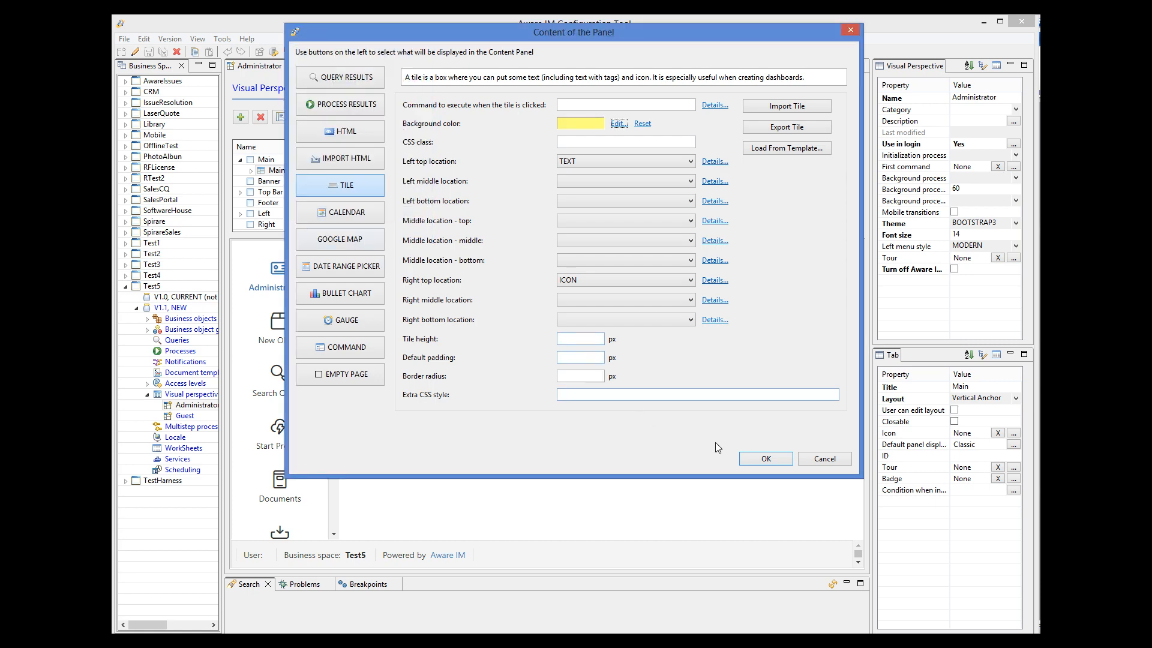
click(755, 460)
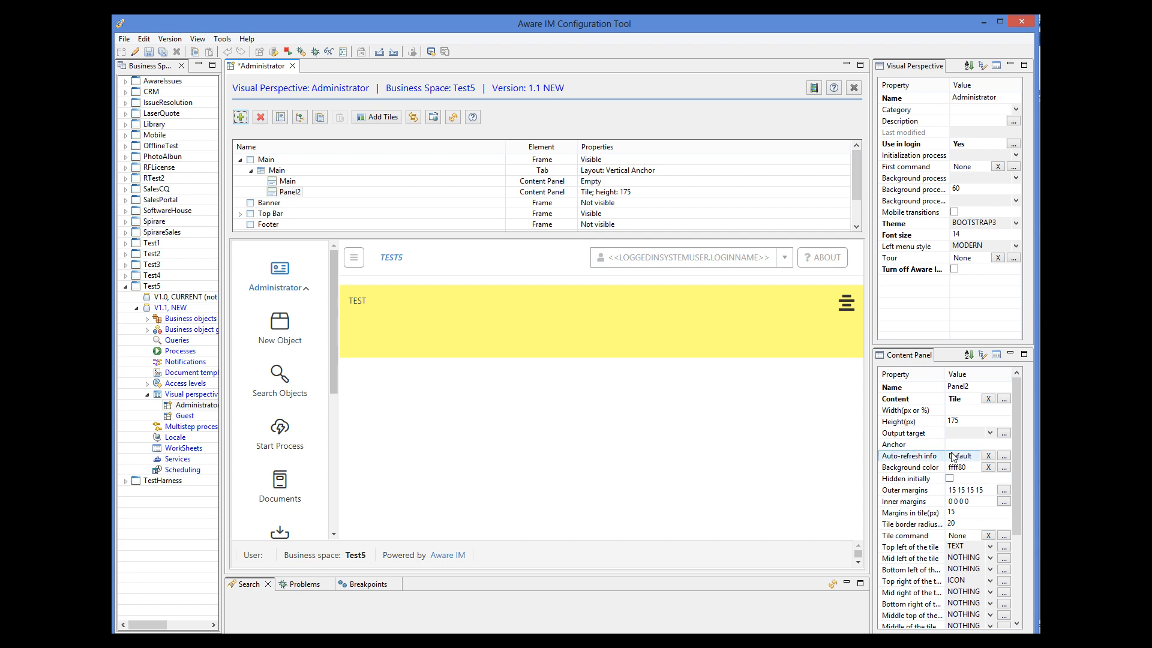
Change the Main tab's layout to Responsive Grid (Simple) and dismiss the device view selector over the preview
click(284, 174)
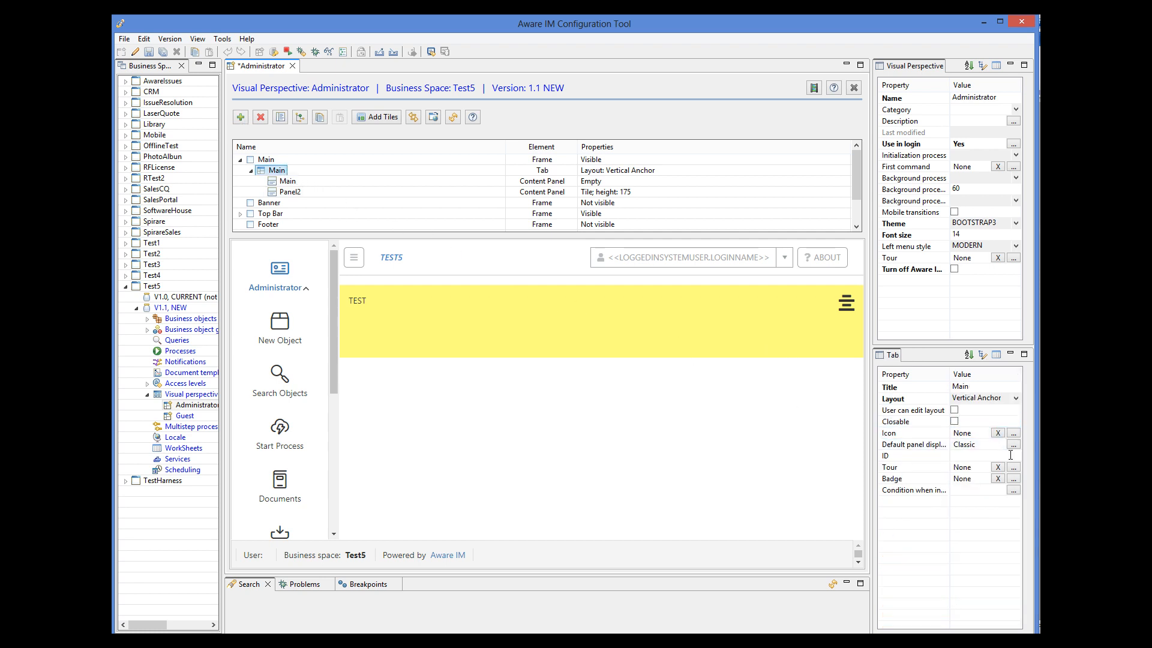
click(1018, 399)
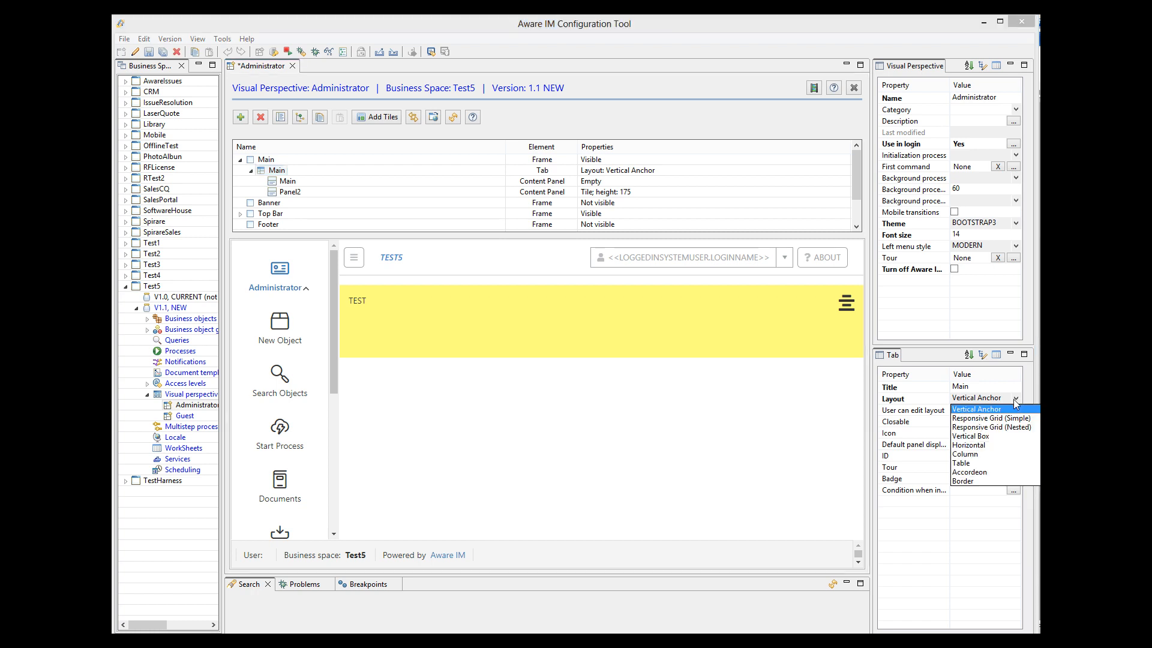
click(992, 419)
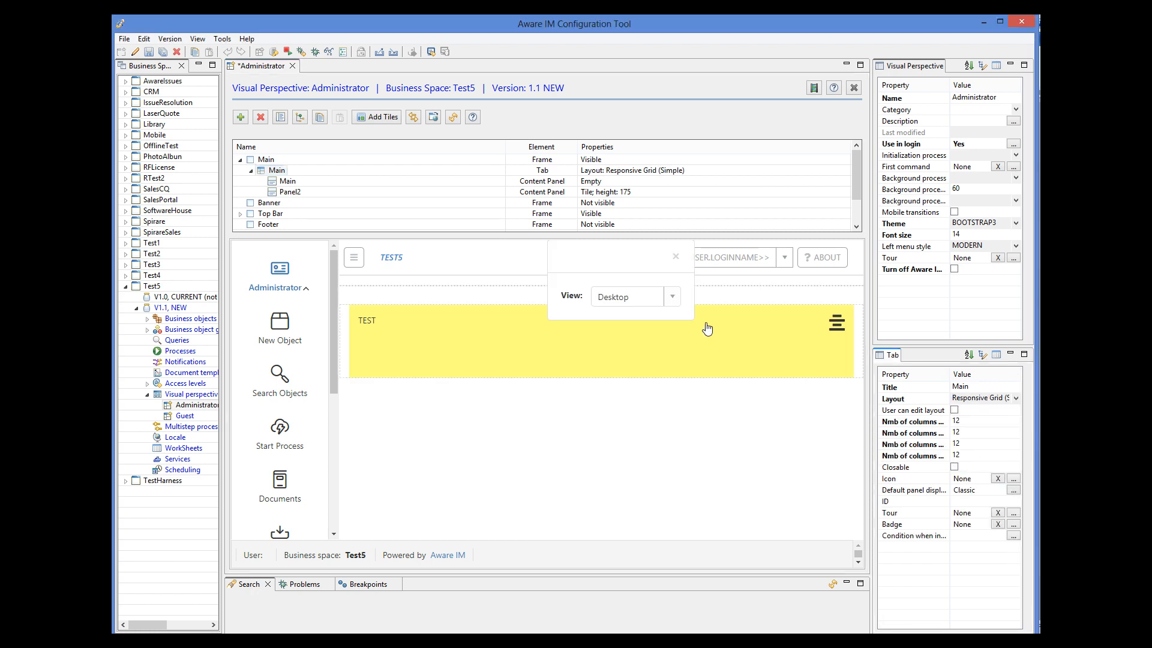
click(676, 257)
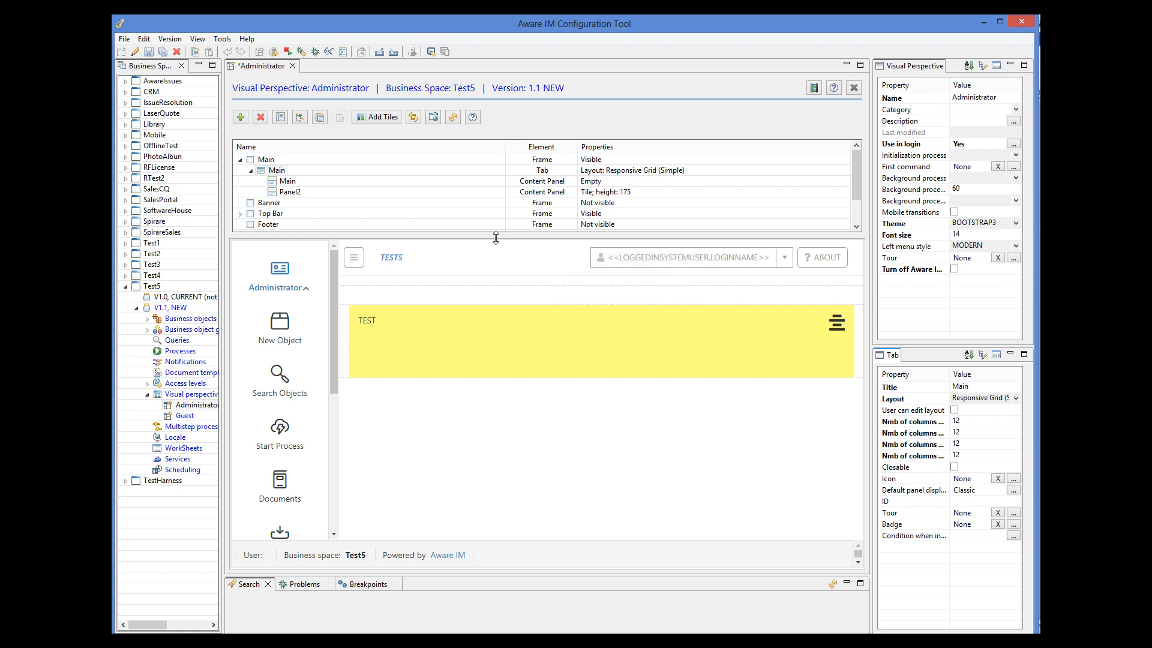
Add another content panel with the default name to the Main tab as a tile with a light cyan background
click(241, 118)
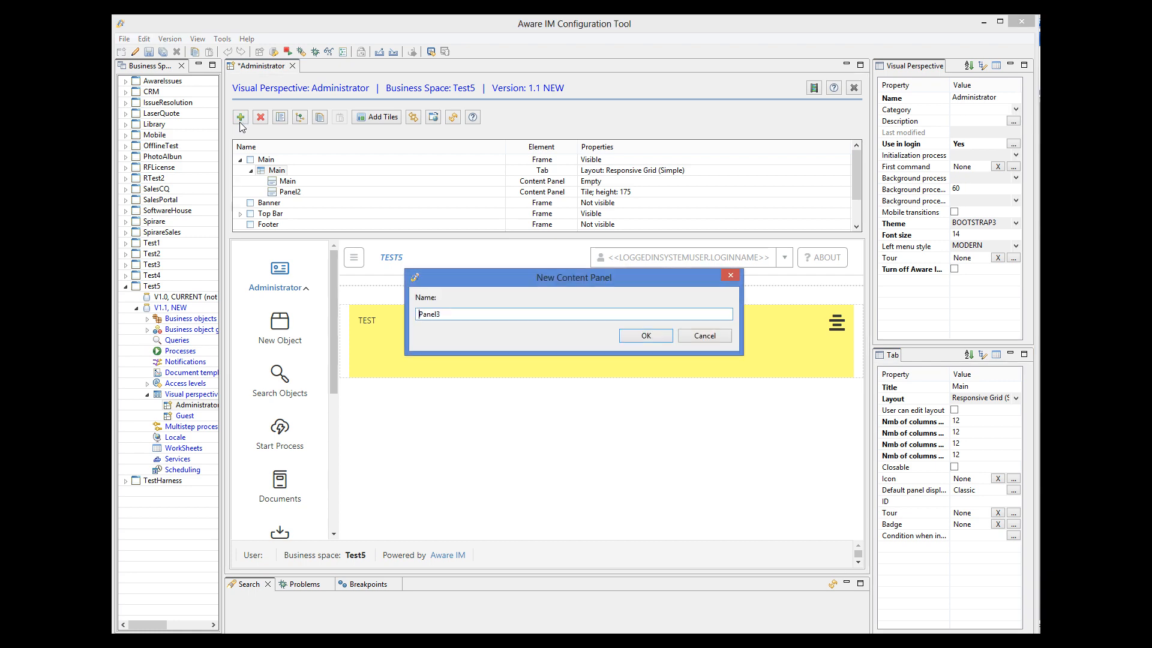
click(634, 340)
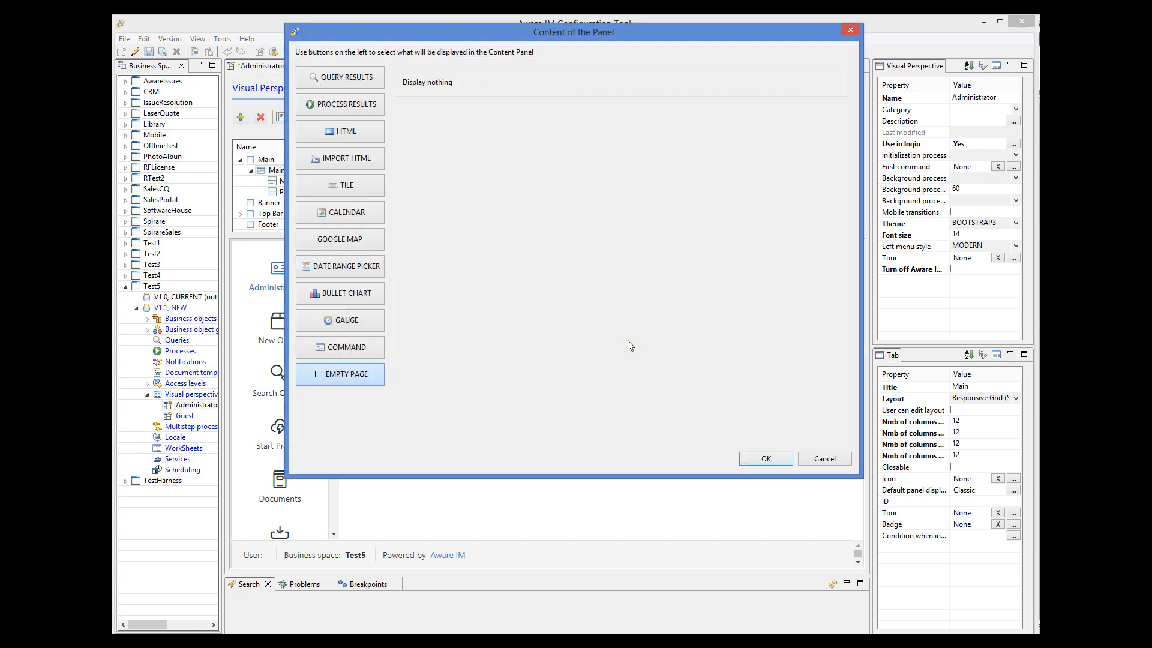
click(339, 192)
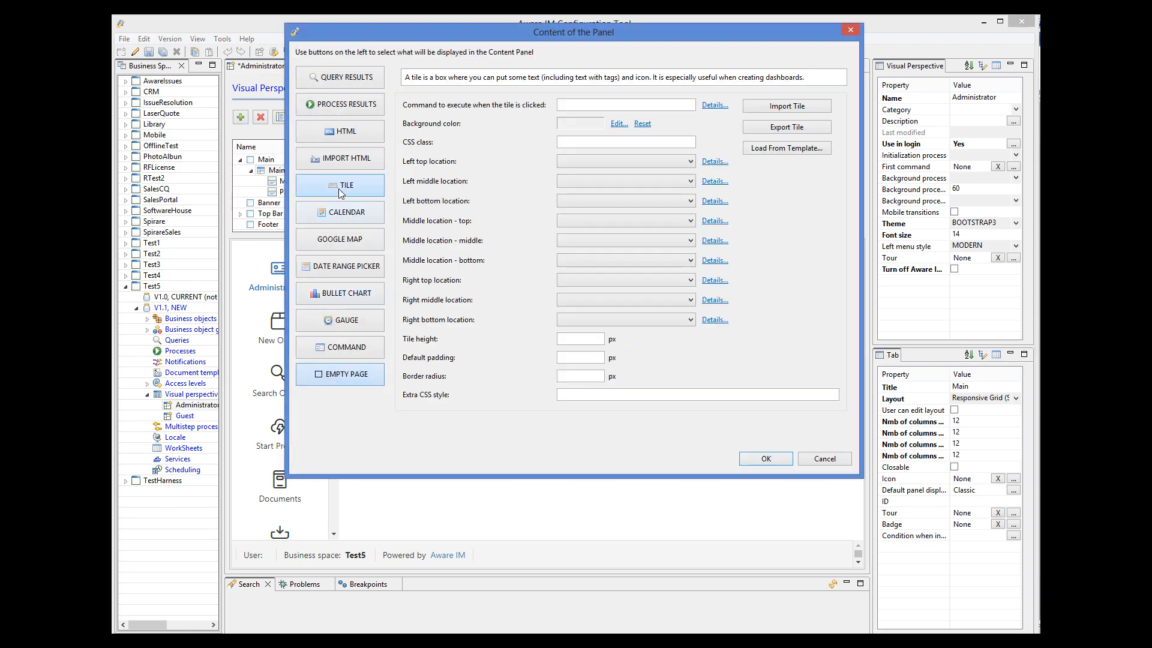
click(619, 123)
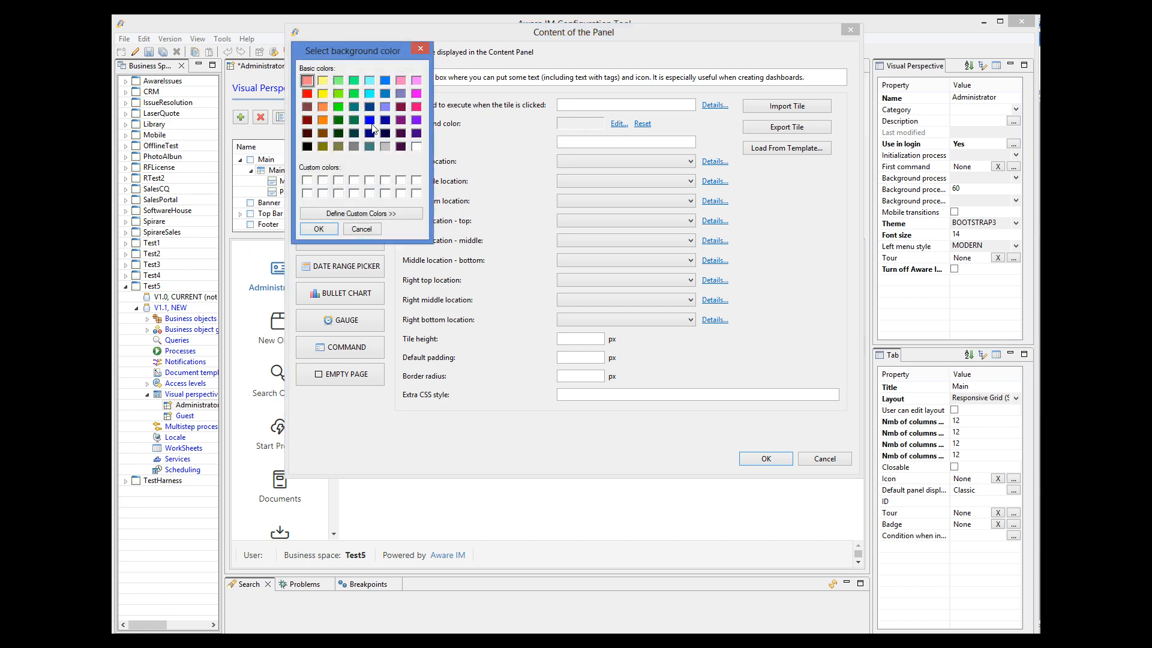
click(369, 84)
click(323, 228)
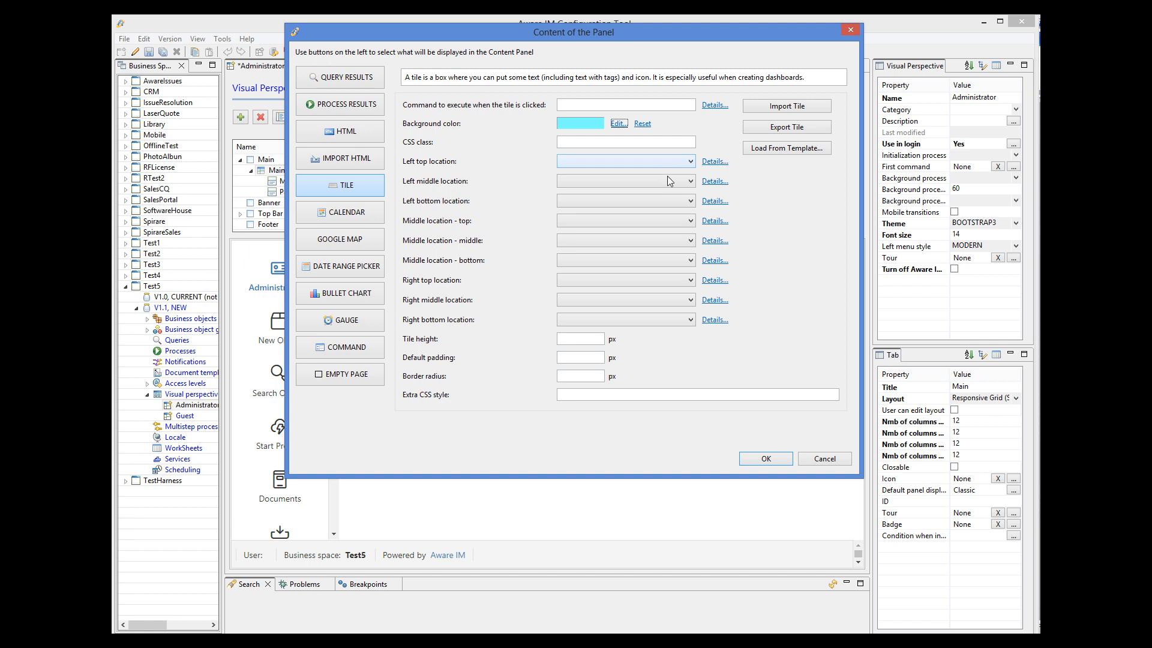
Set the new tile's left bottom location to TEXT displaying "OTHER"
click(683, 201)
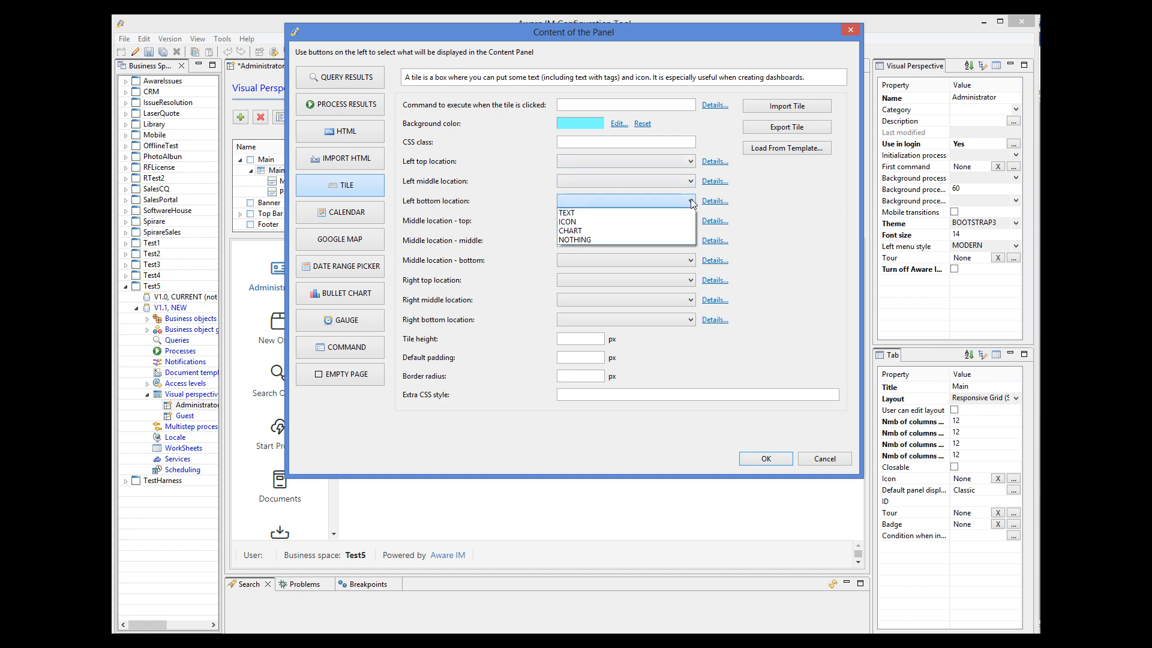
click(659, 212)
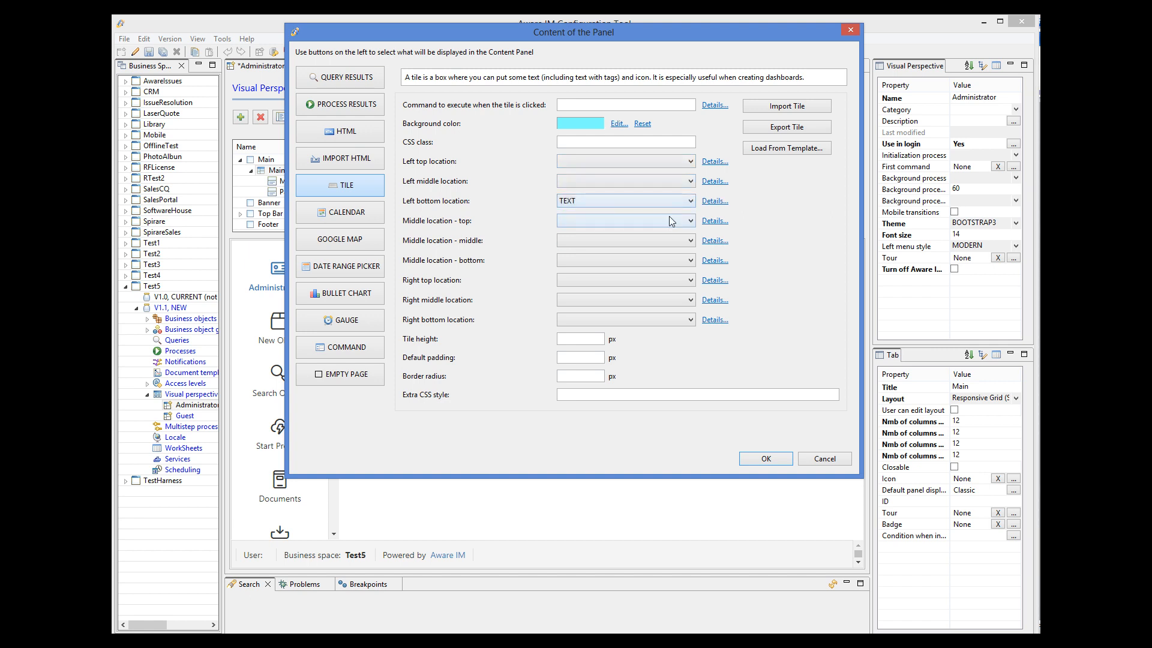
click(714, 202)
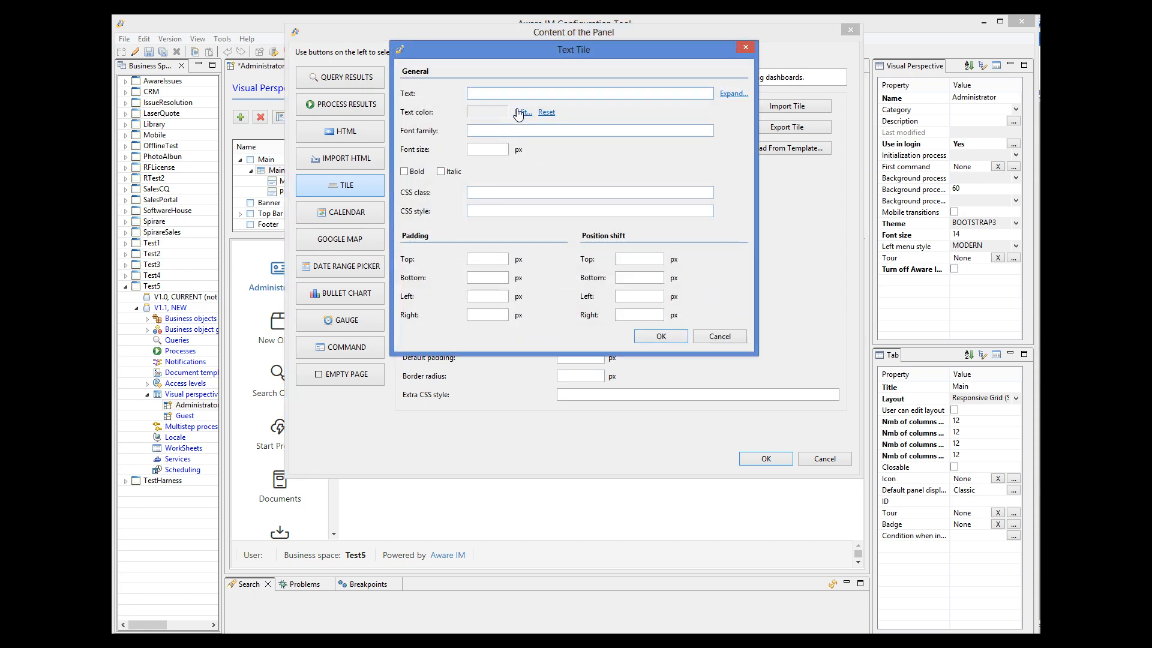
text(OTHER)
click(661, 336)
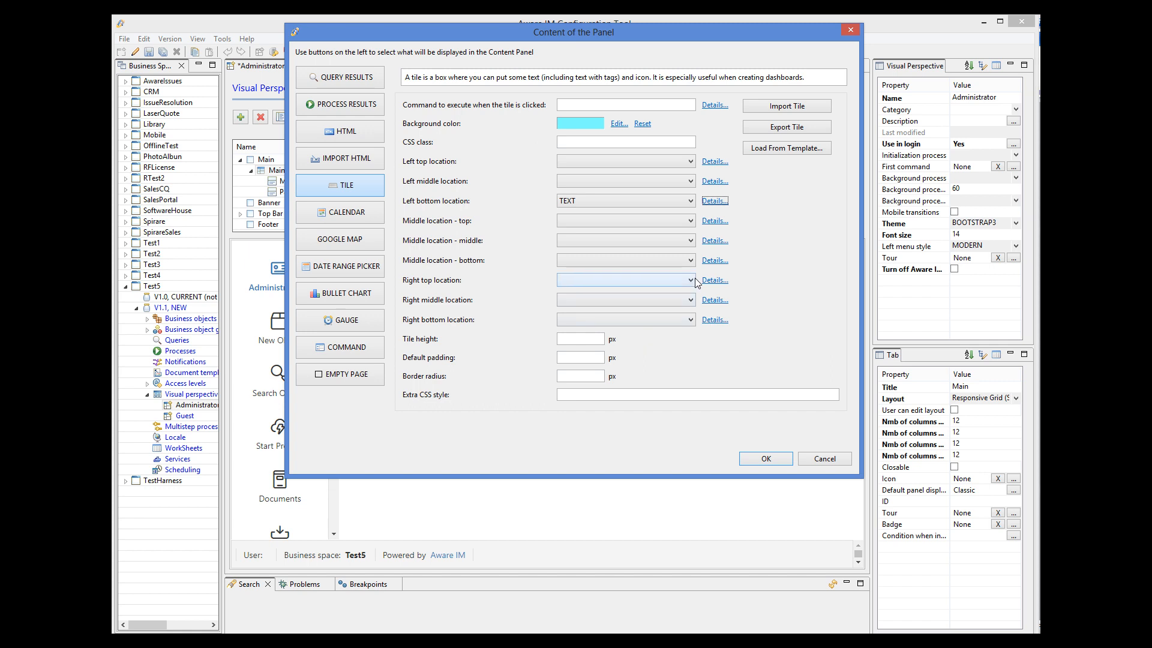
Set the tile's right bottom location to the lni-apartment line icon with font size 20 px and accept the panel content
click(691, 320)
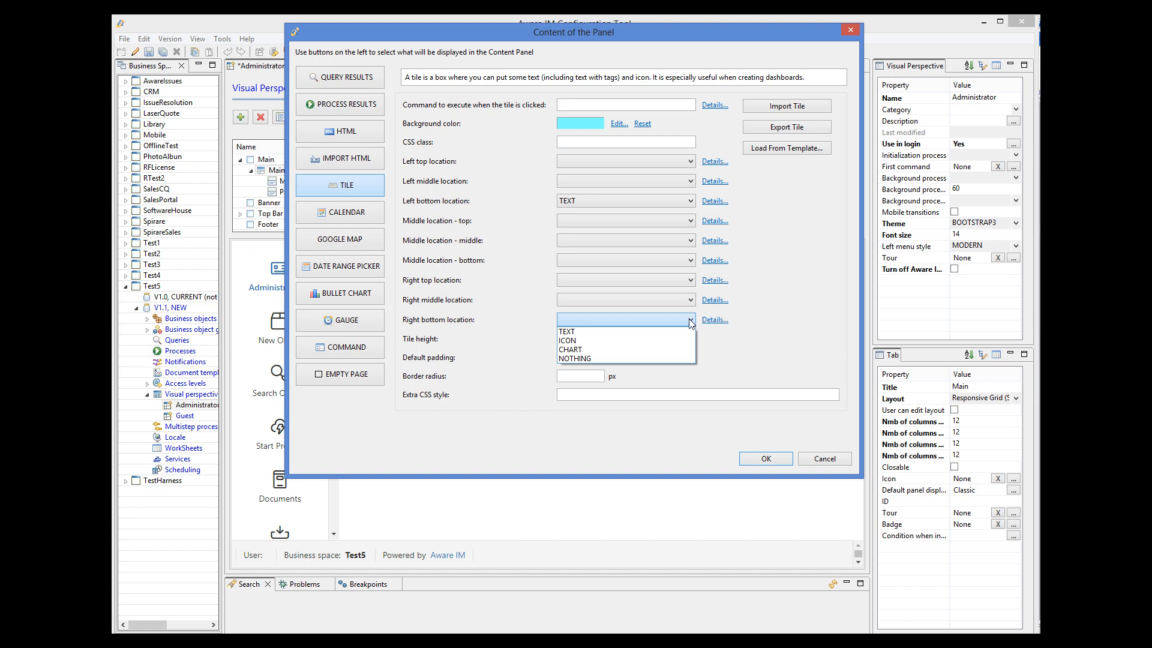
click(635, 341)
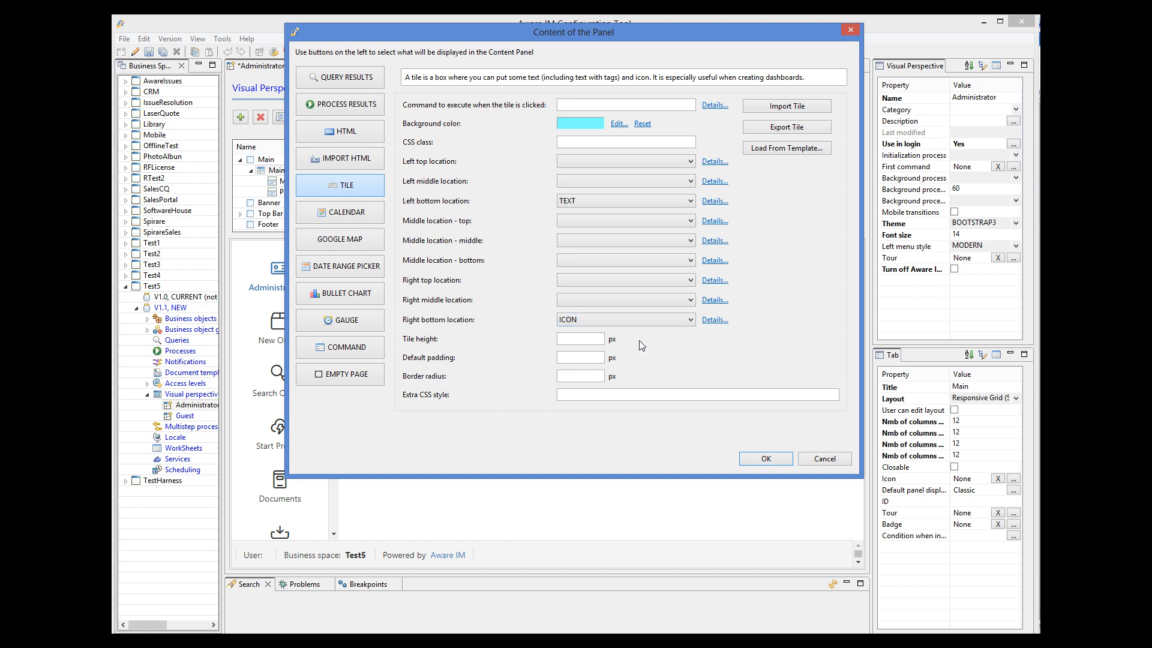
click(715, 321)
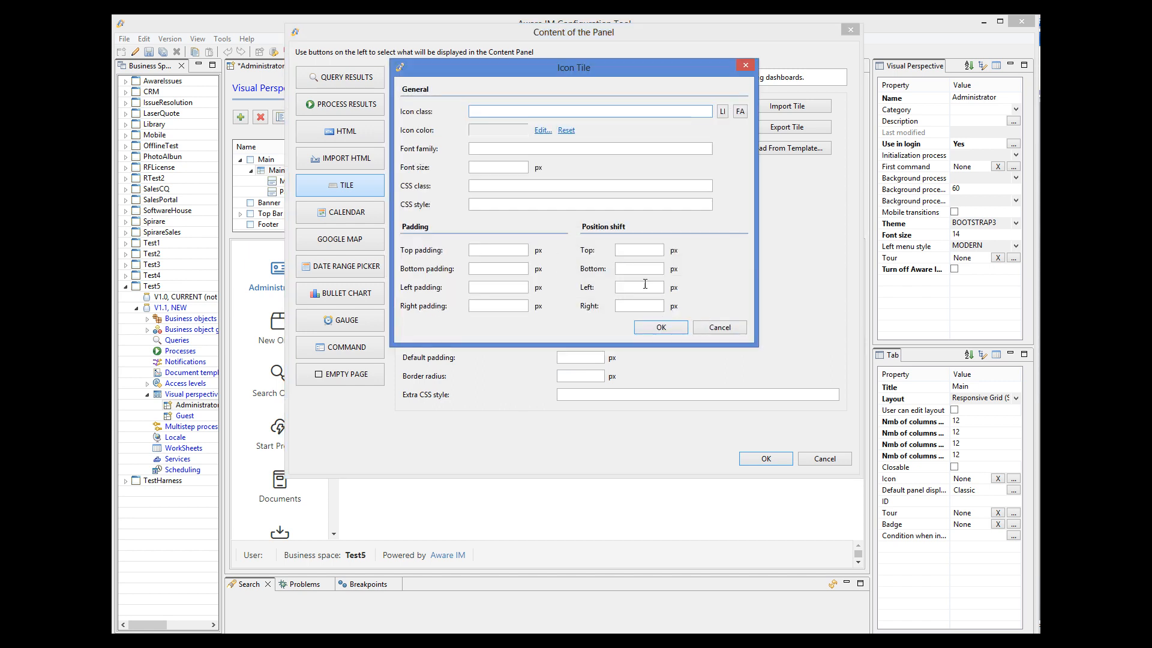
click(723, 111)
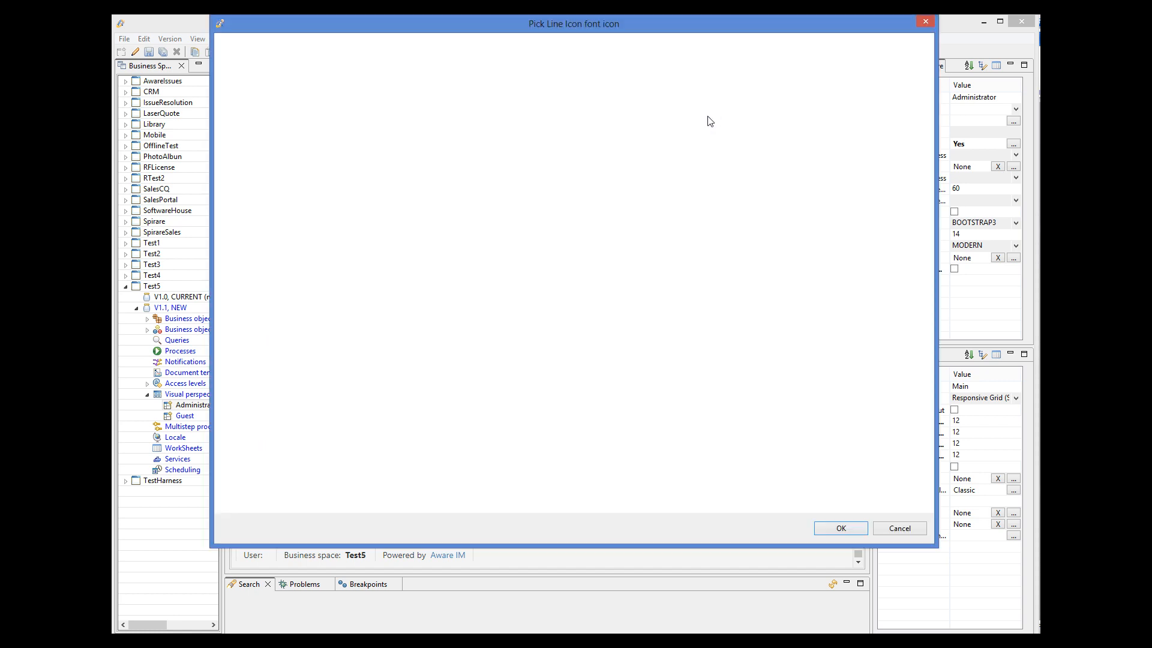
click(556, 205)
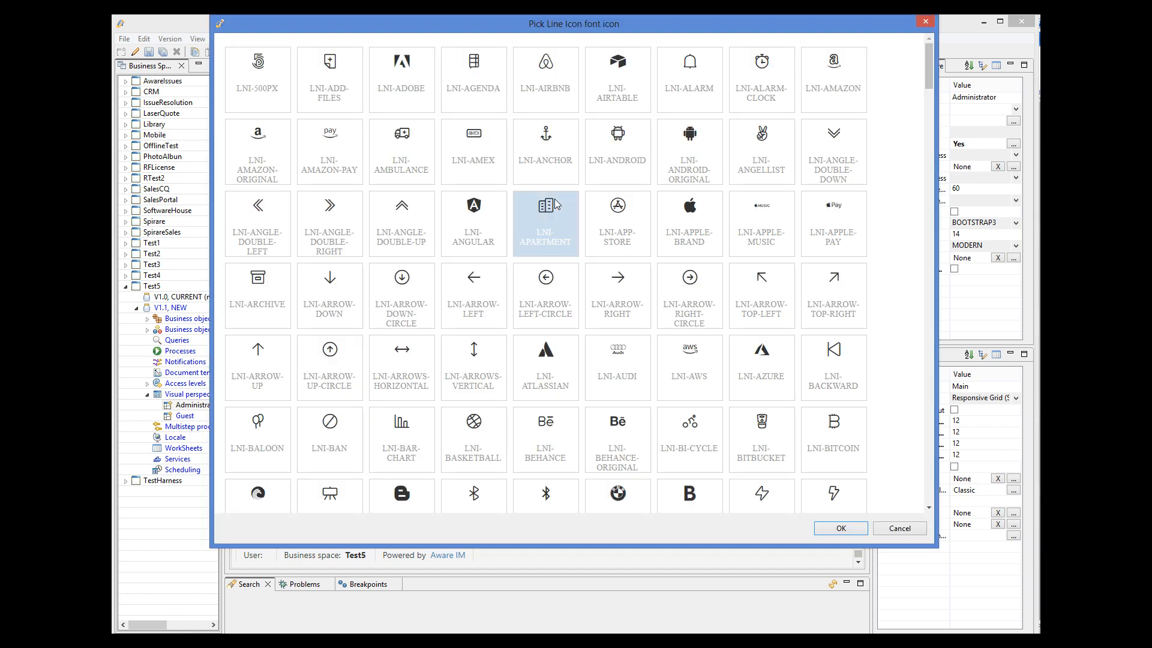
click(840, 529)
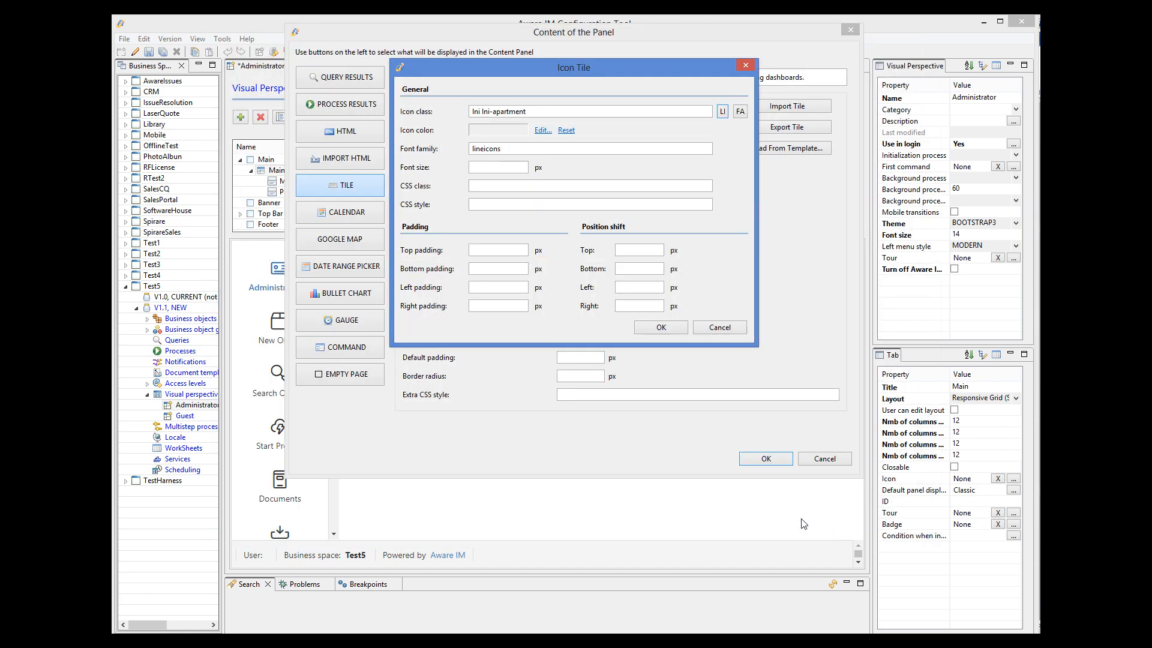
click(475, 166)
text(20)
click(646, 328)
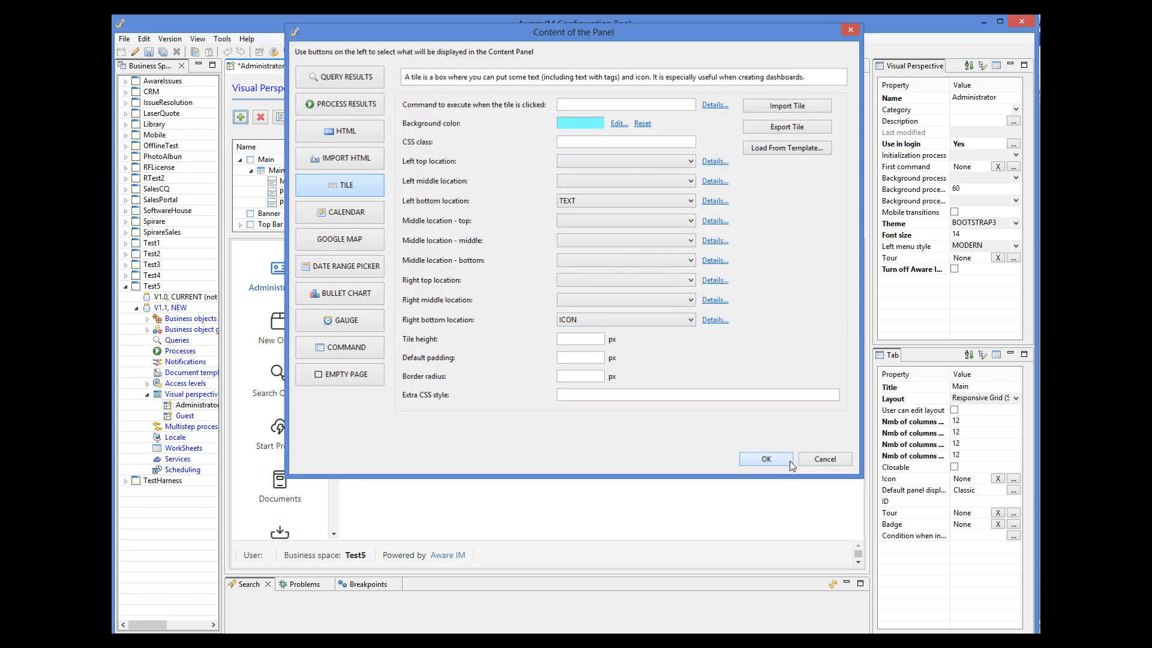
click(790, 461)
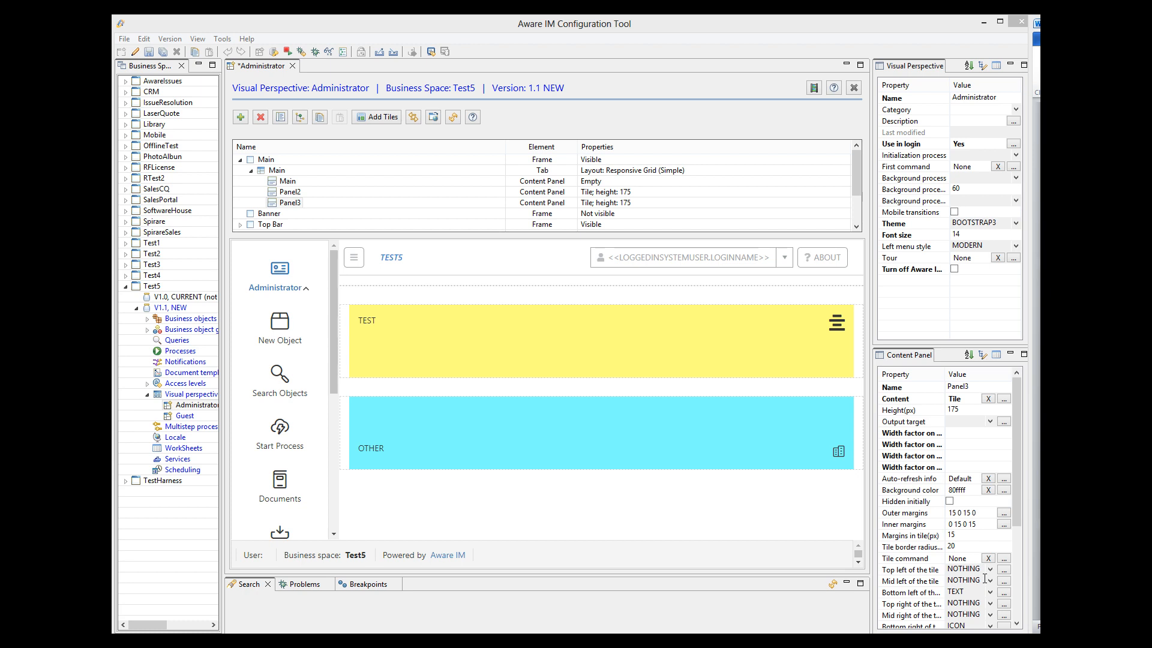
Set all four width factors of the yellow TEST tile's panel to 6
click(774, 338)
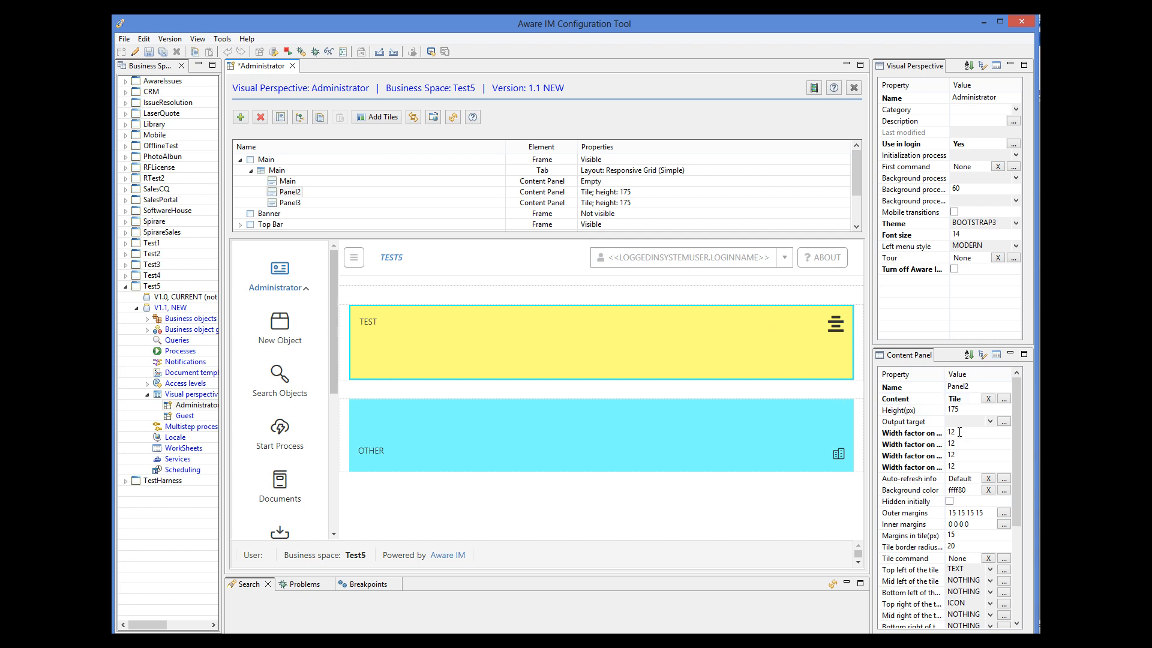
click(955, 432)
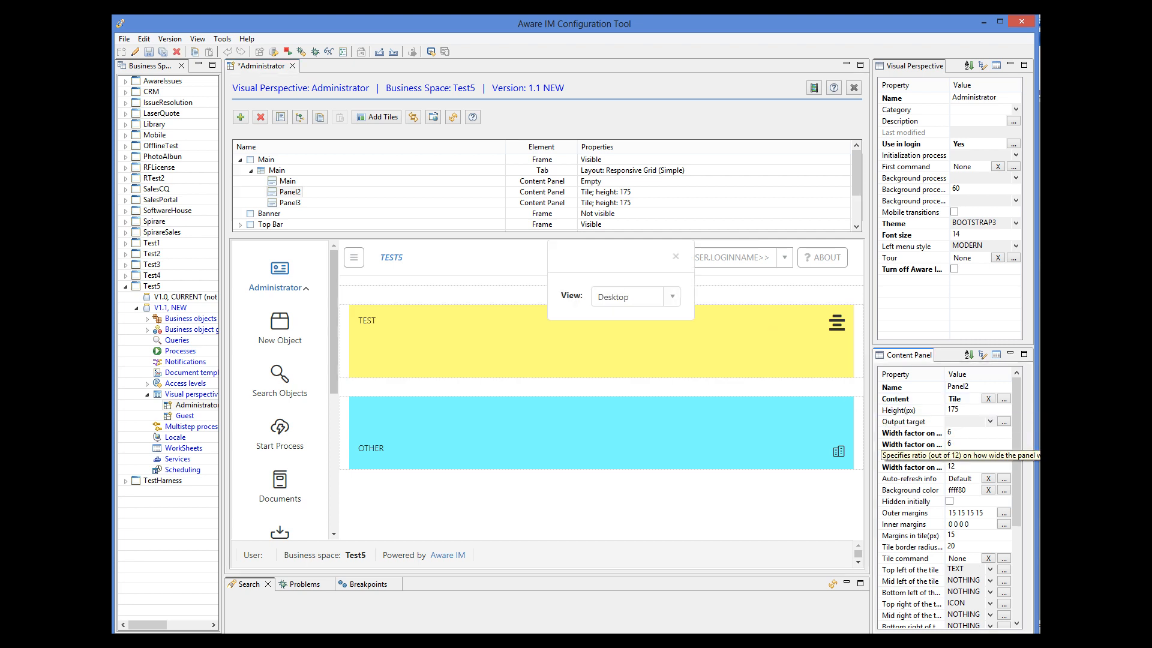
click(954, 457)
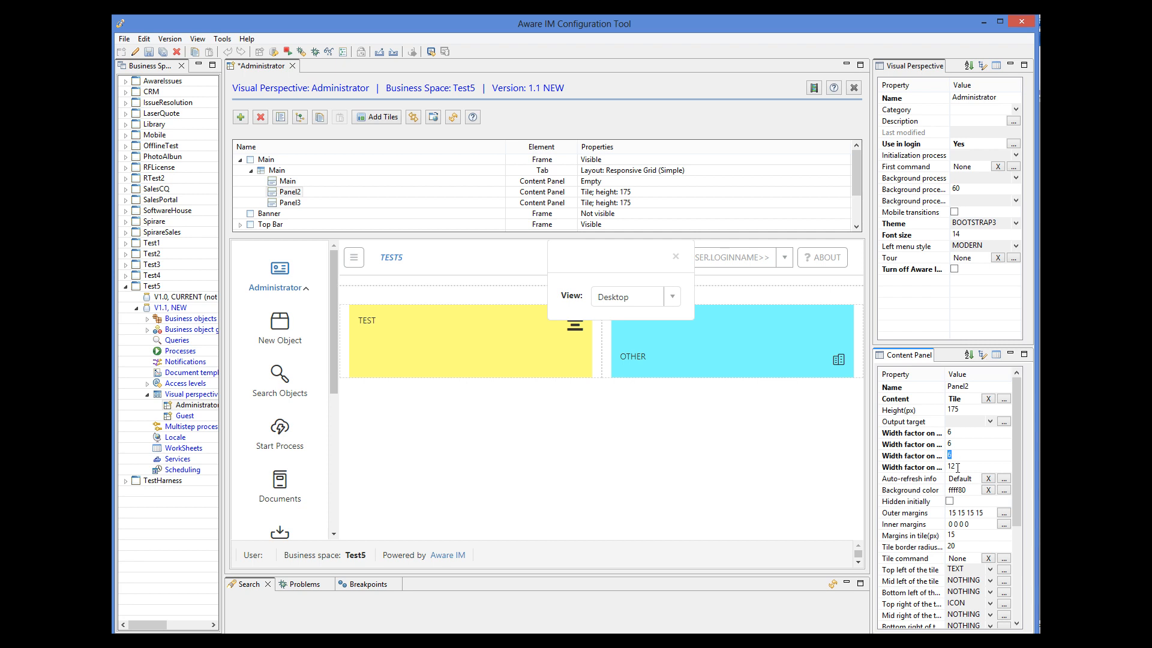
click(957, 468)
text(6)
key(Return)
Set the first width factor of the cyan OTHER tile's panel to 6 and dismiss the device view selector over the preview
click(827, 358)
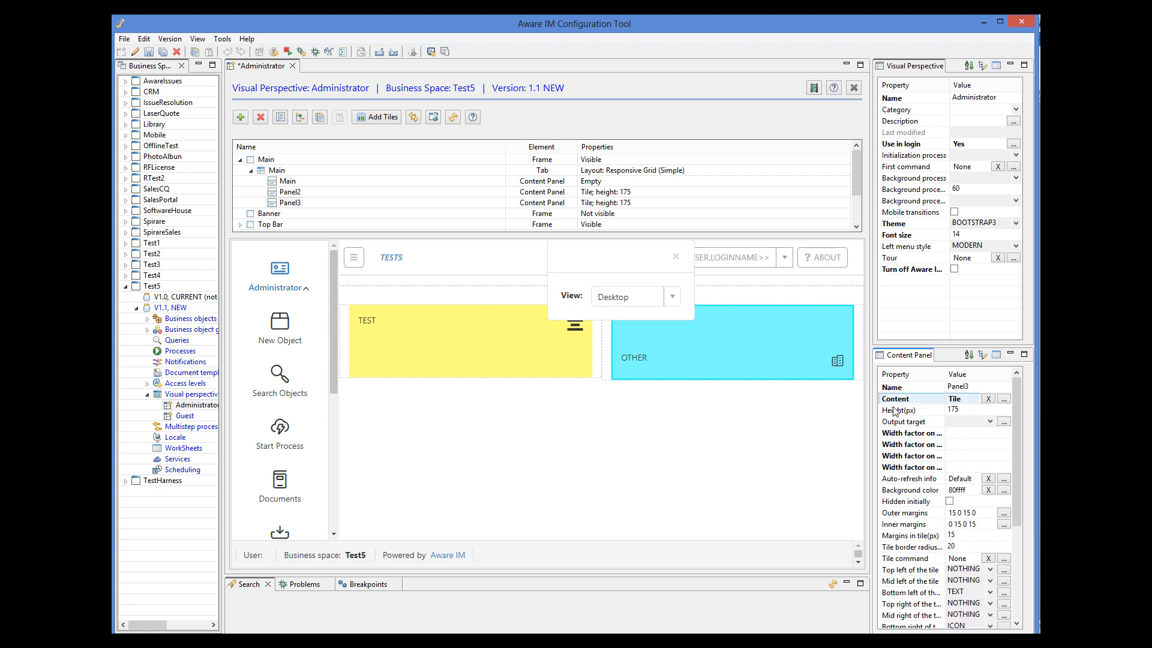
click(955, 437)
text(6)
key(Return)
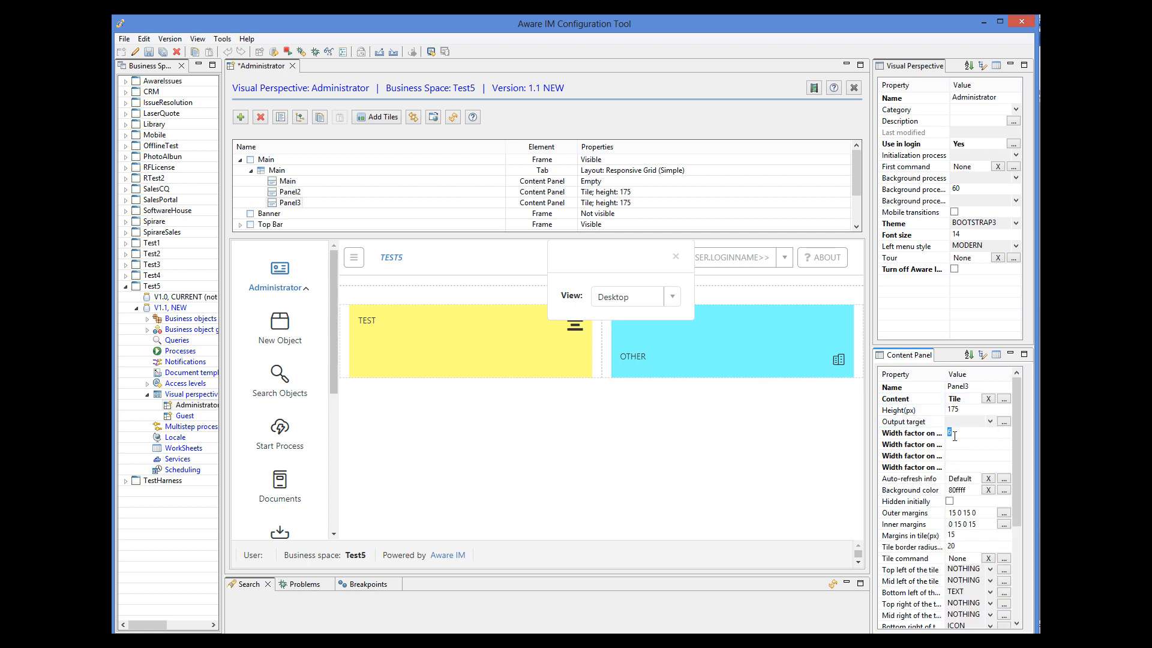
click(676, 257)
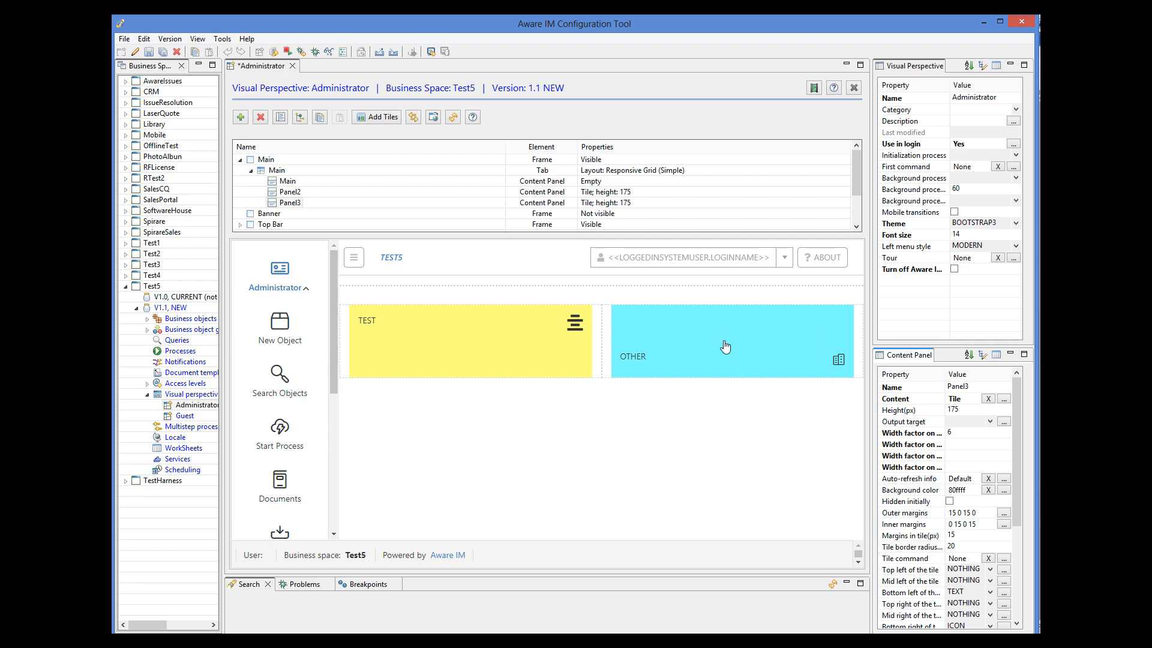
Examine the TEST tile's properties and content settings, including its available commands and left top text details, without changing anything
click(497, 352)
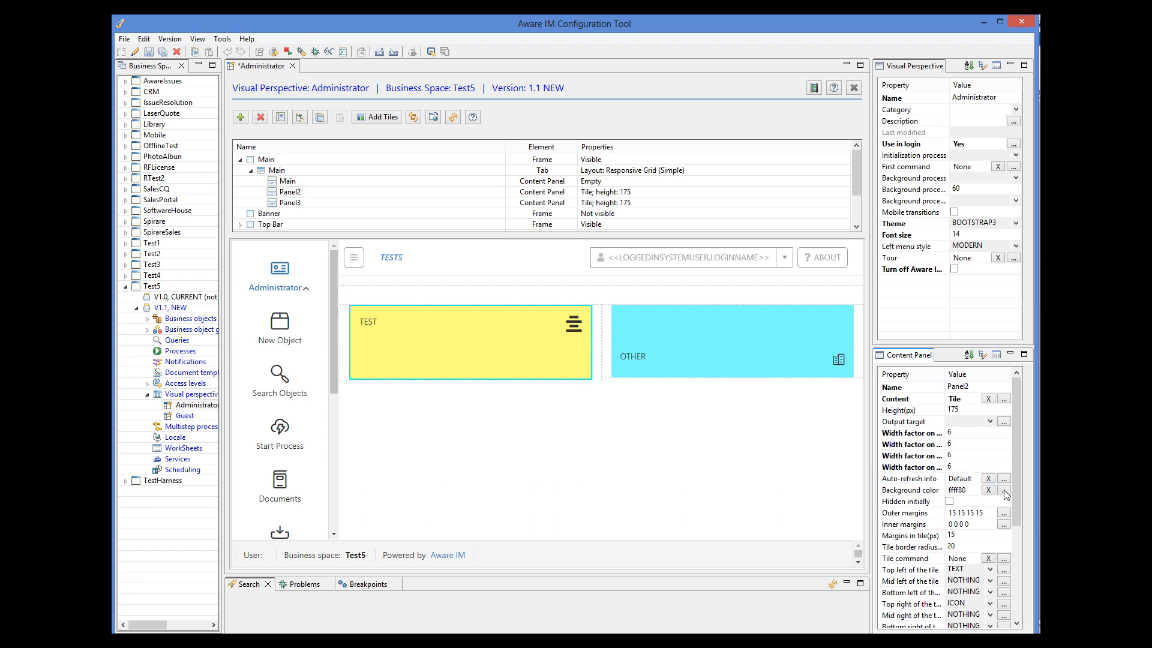
drag(1014, 493, 1013, 571)
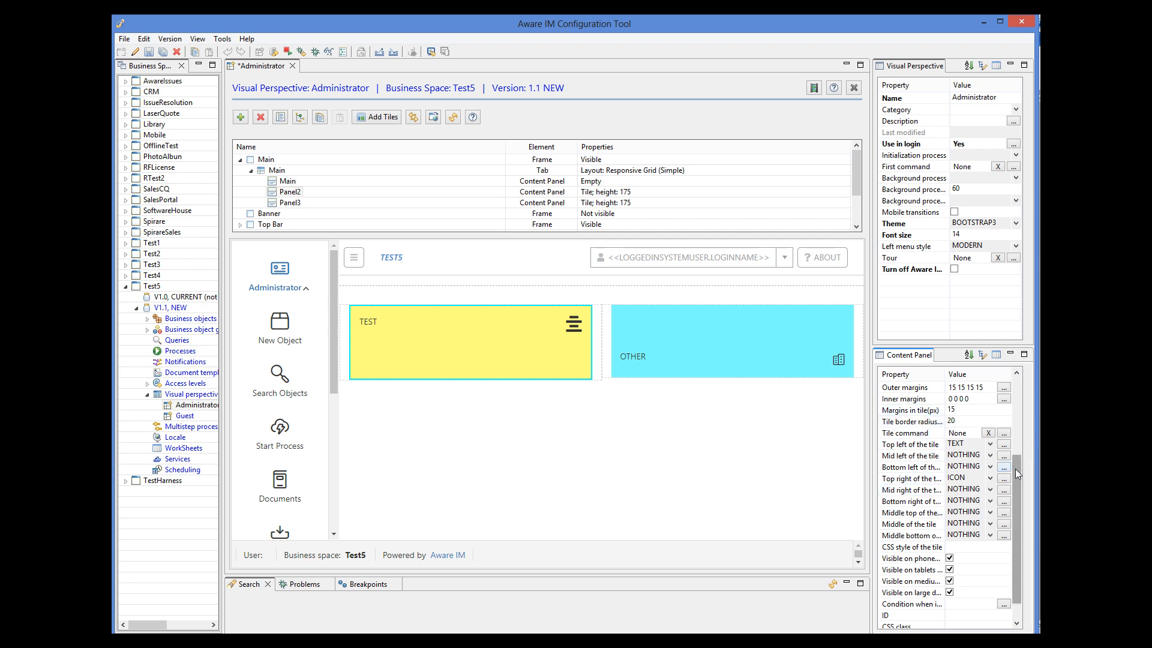
drag(1015, 469, 1018, 398)
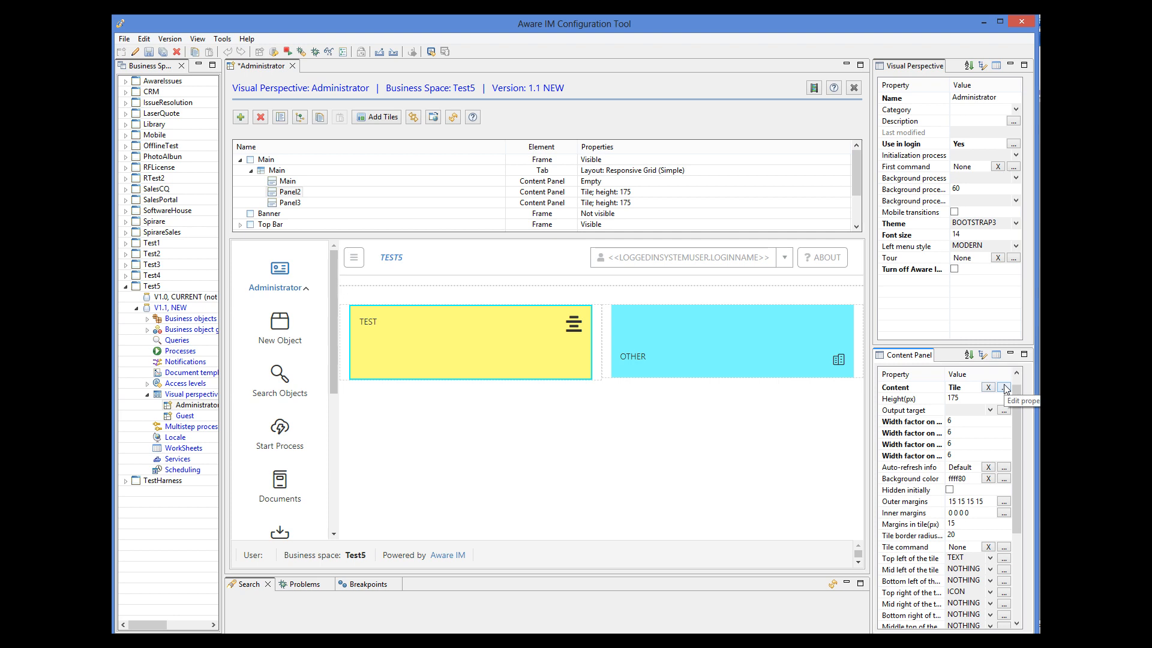
click(1005, 387)
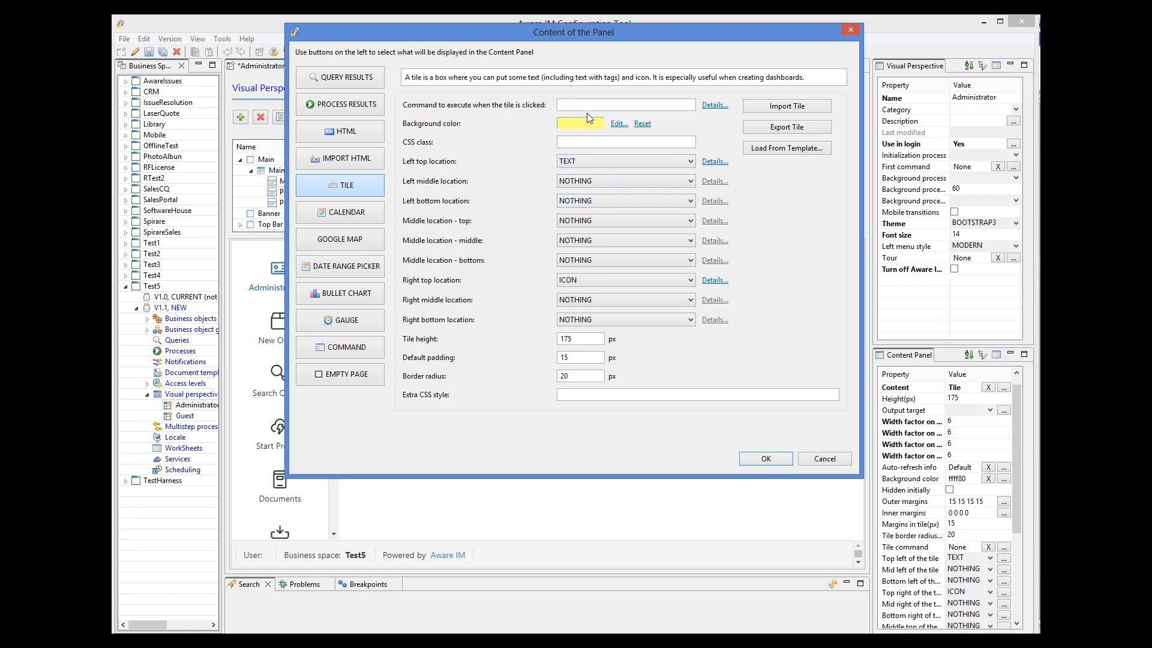
click(714, 107)
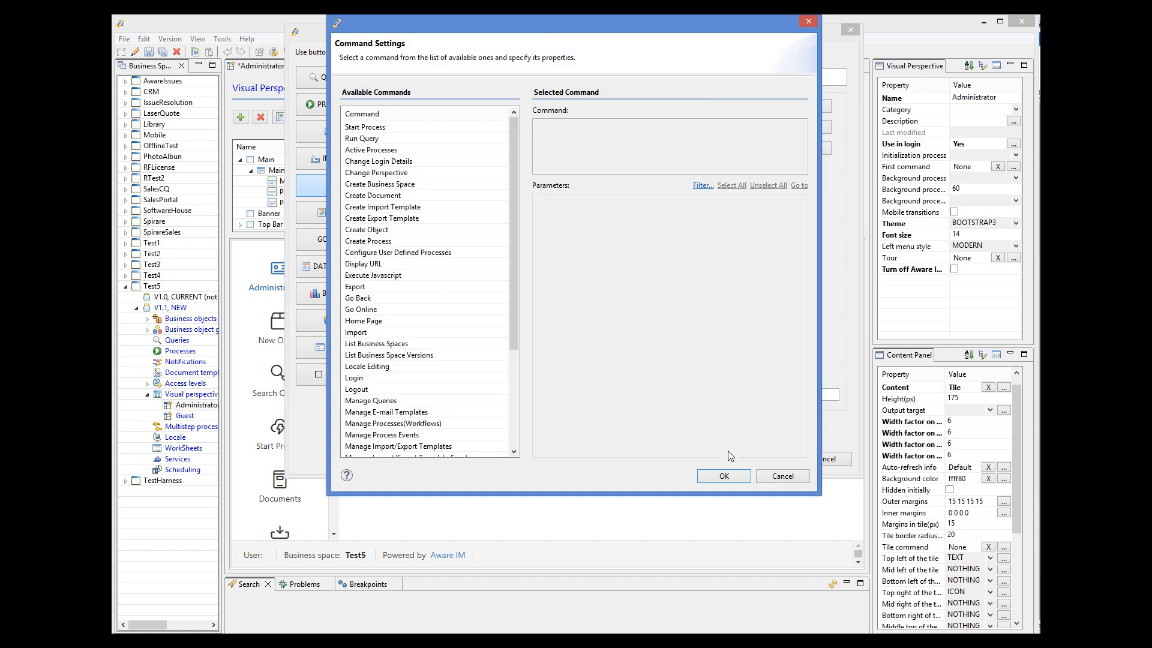
click(768, 476)
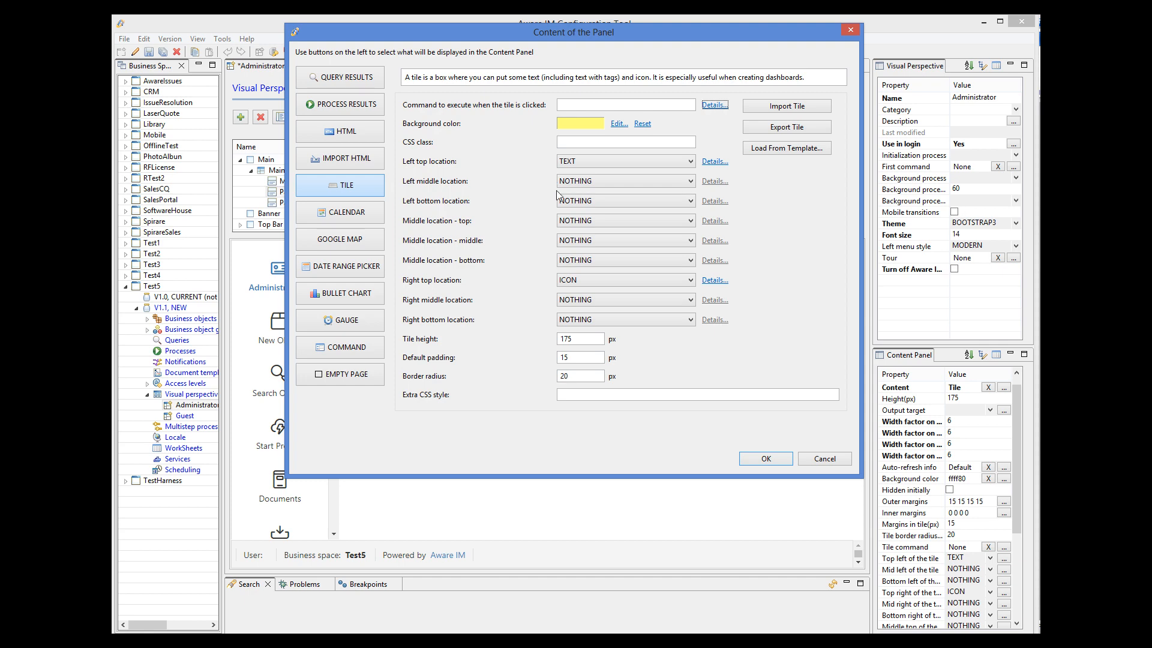
click(715, 162)
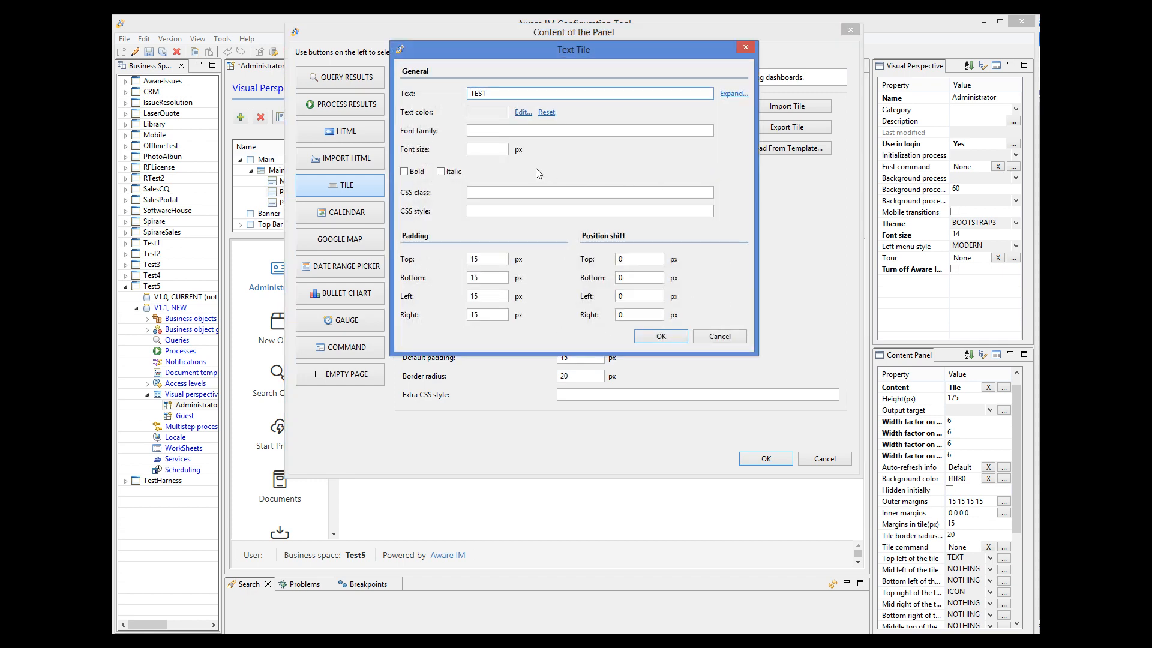
click(707, 336)
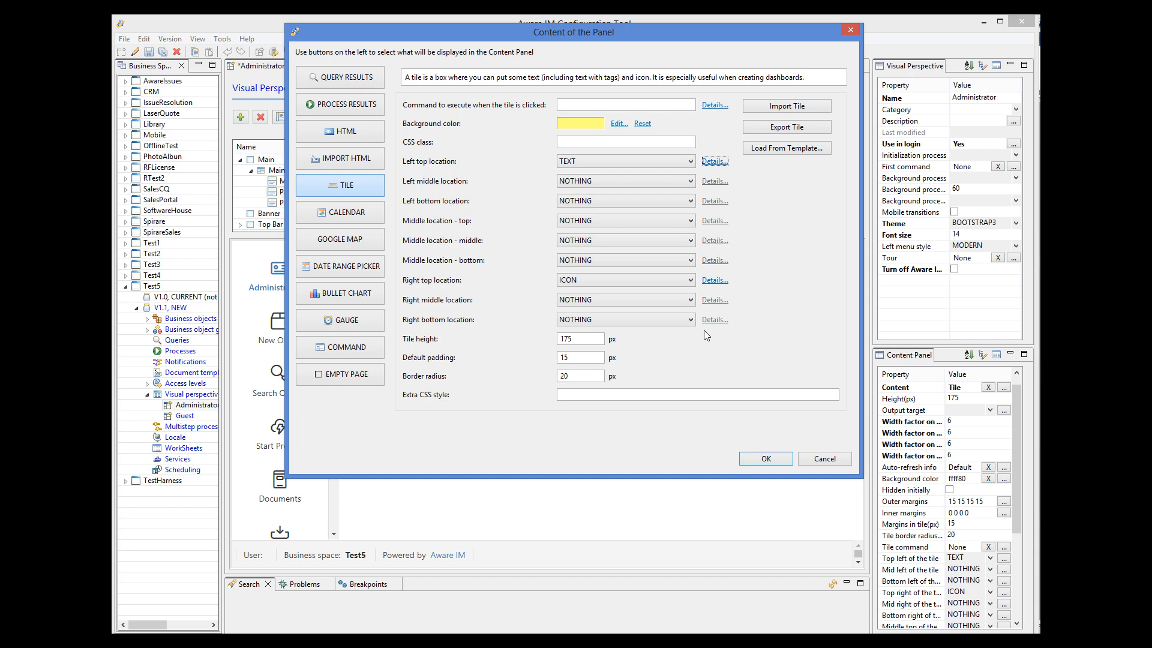
click(826, 458)
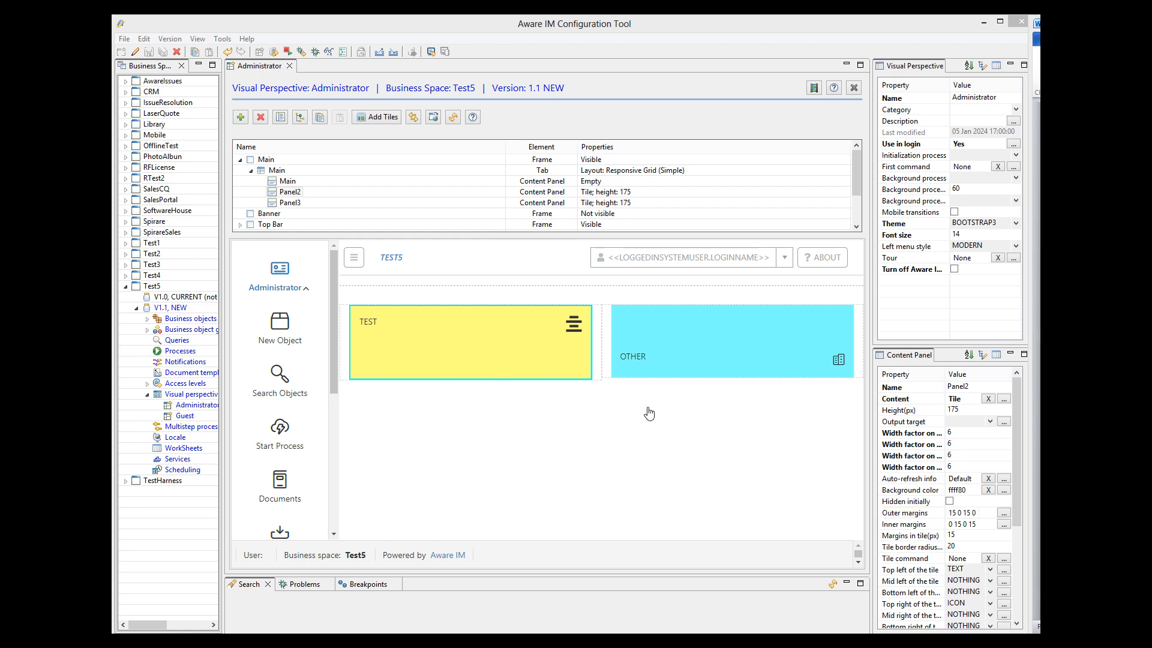
Delete the content panels Panel2 and Panel3 from the Main tab
click(290, 192)
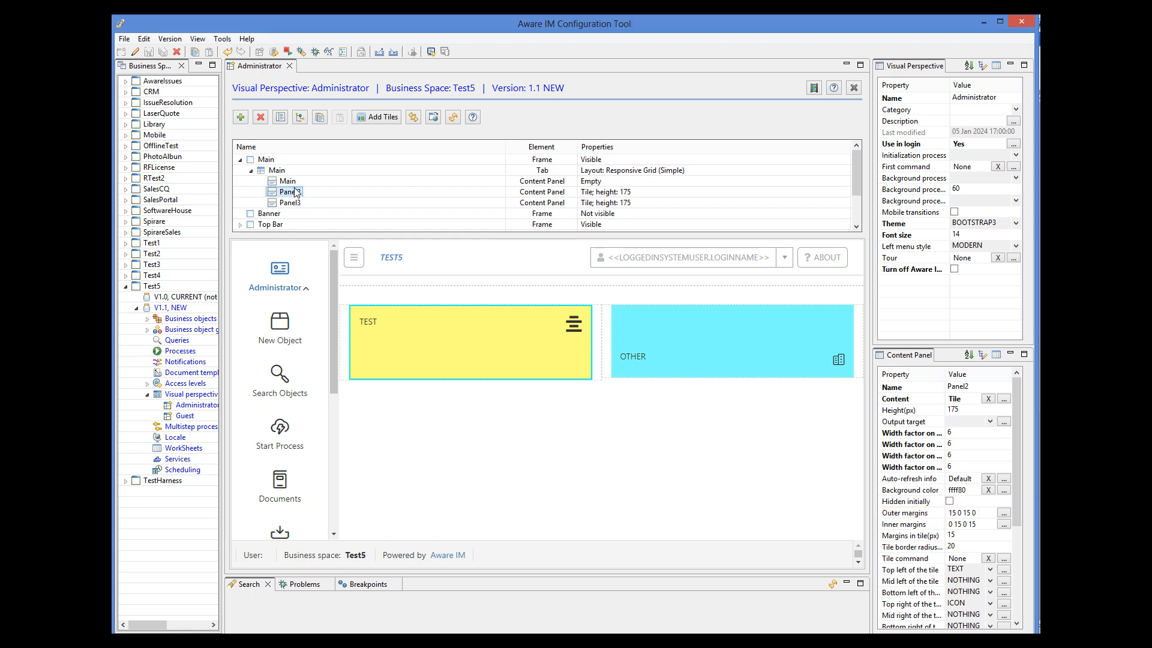
click(263, 118)
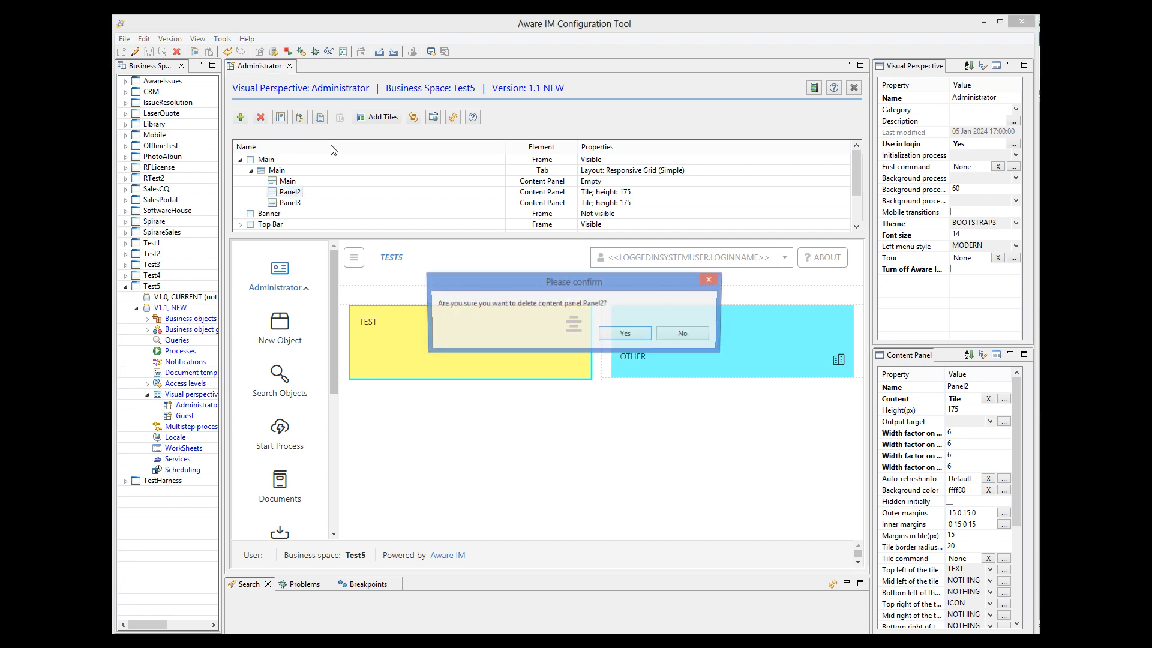
click(625, 333)
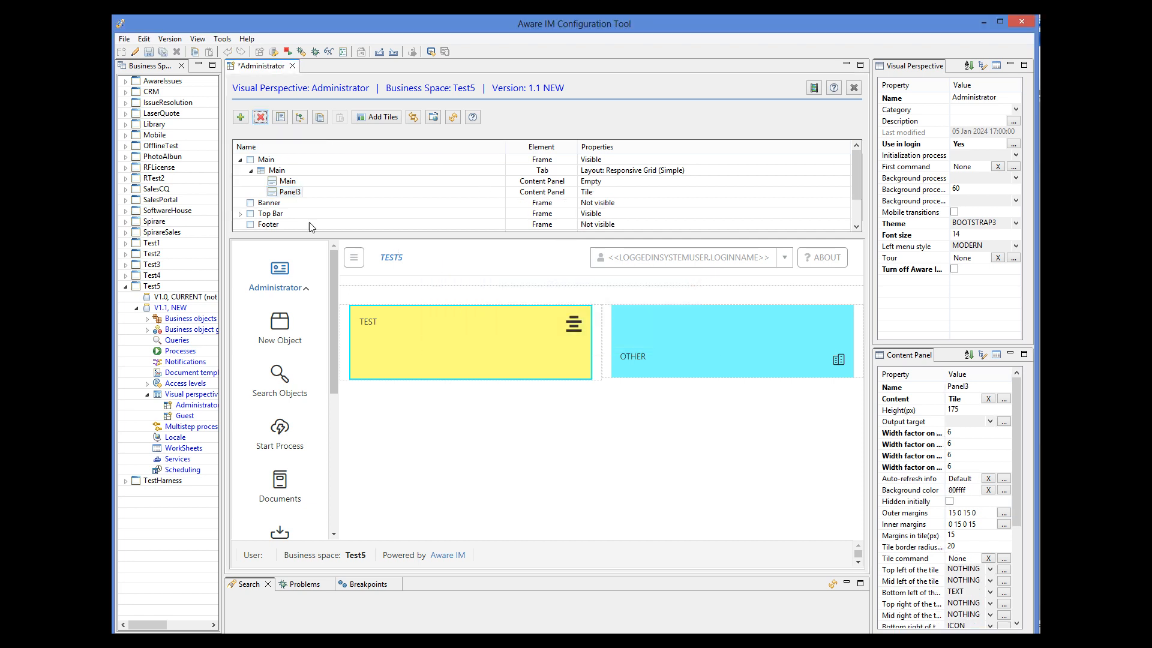
click(261, 118)
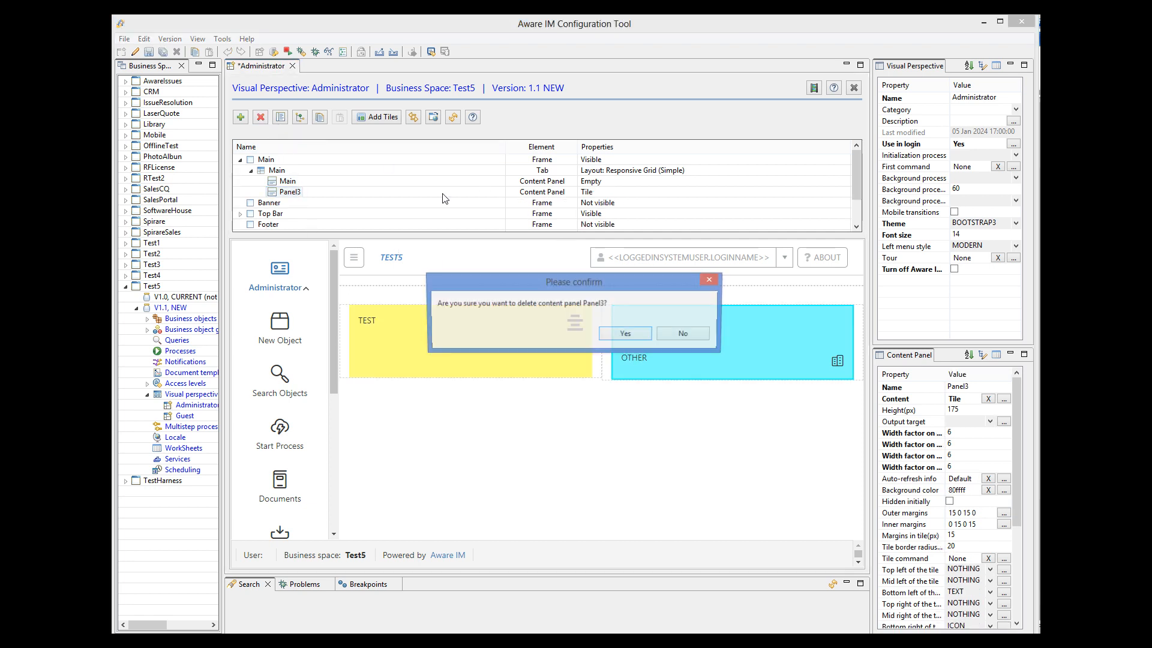
click(618, 339)
Browse the tile templates and add the Gradient tiles Open Issues, Closed Issues, High Priority Issues and Open Bugs to the Main tab
click(272, 171)
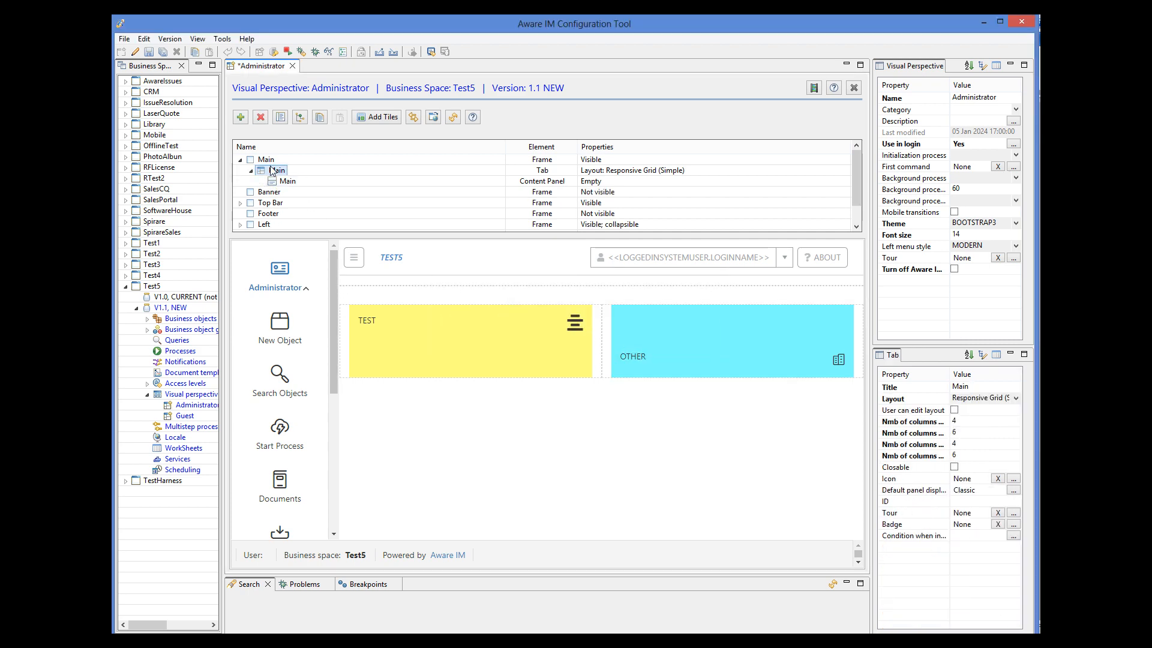
click(379, 118)
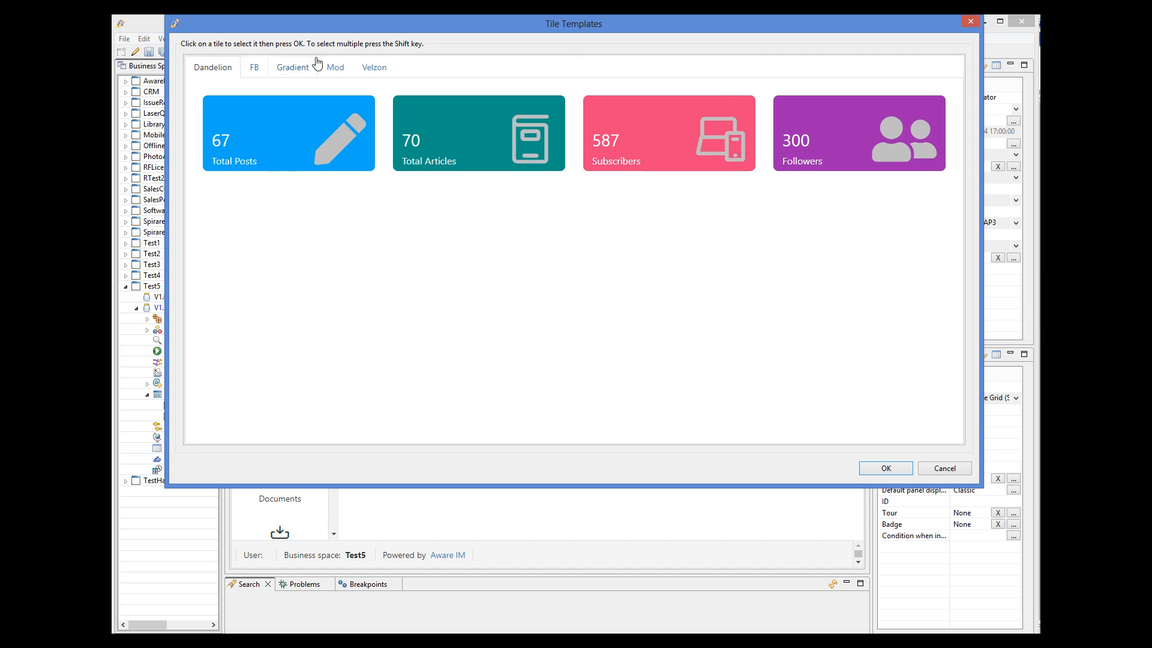
click(255, 69)
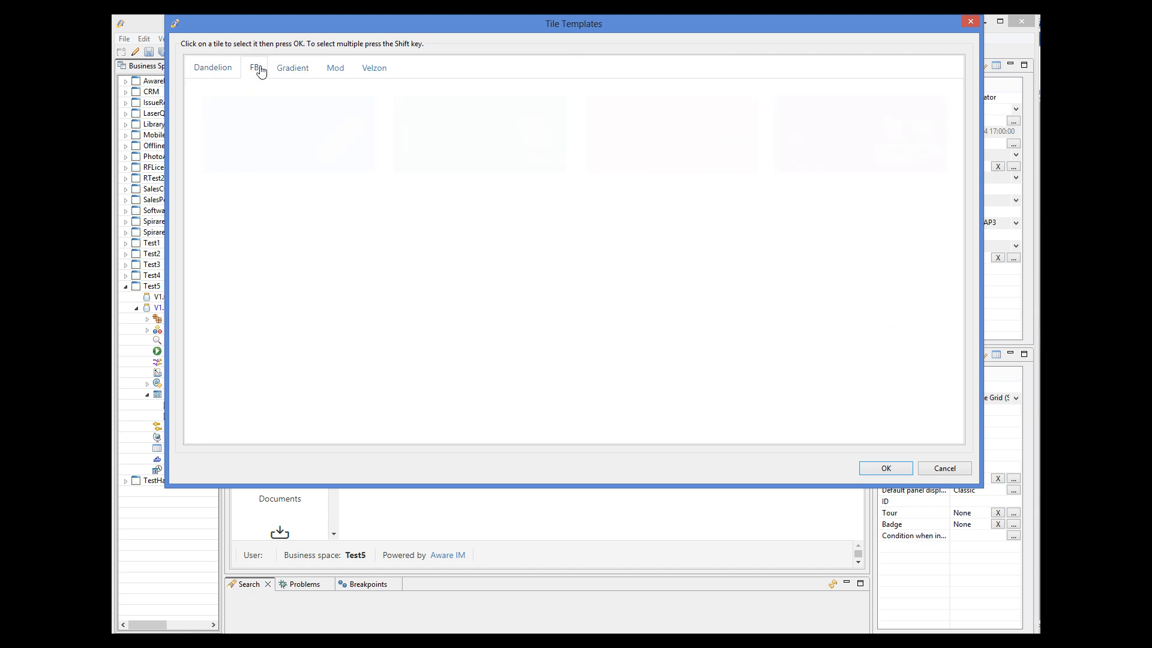
click(288, 73)
click(332, 71)
click(377, 73)
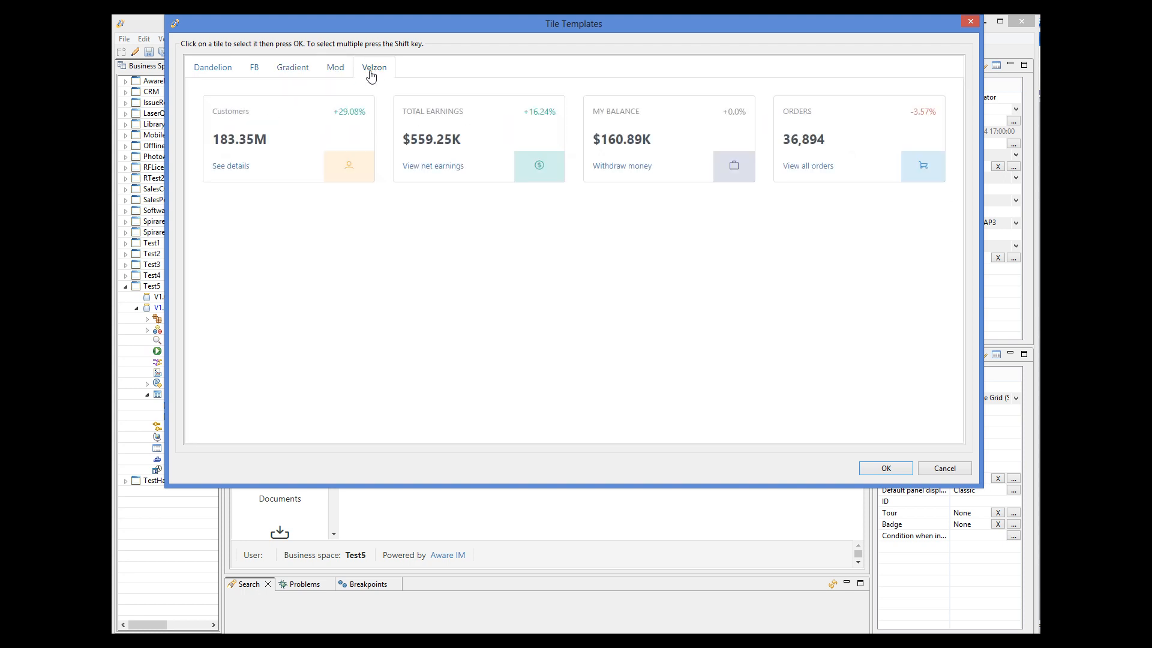
click(294, 73)
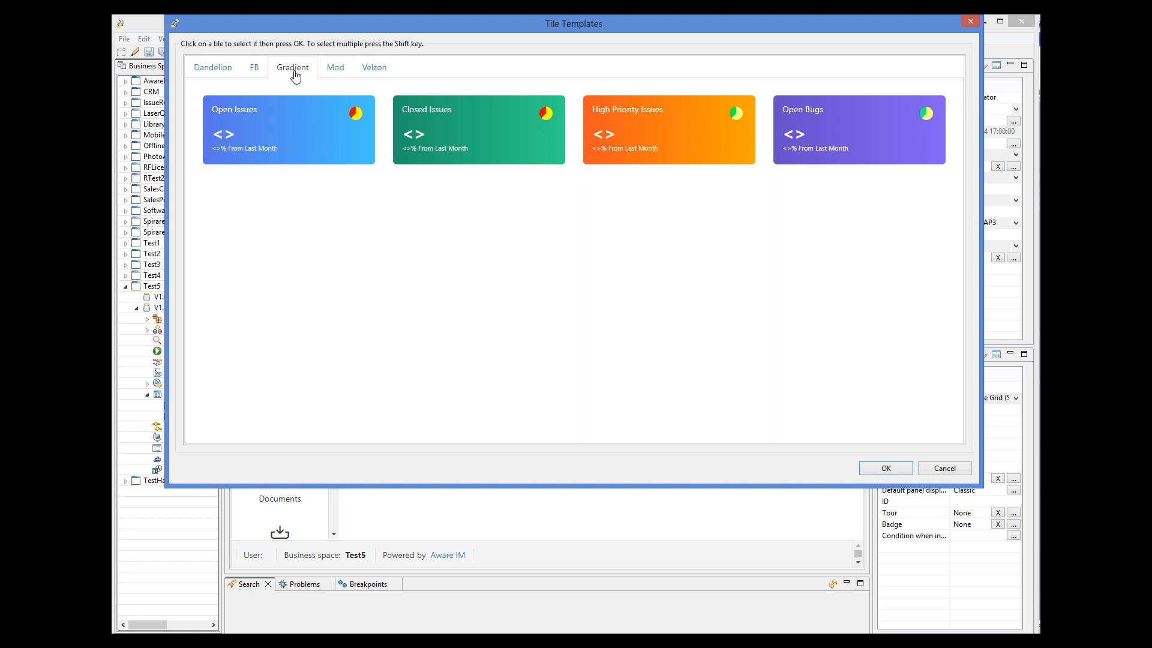
click(317, 136)
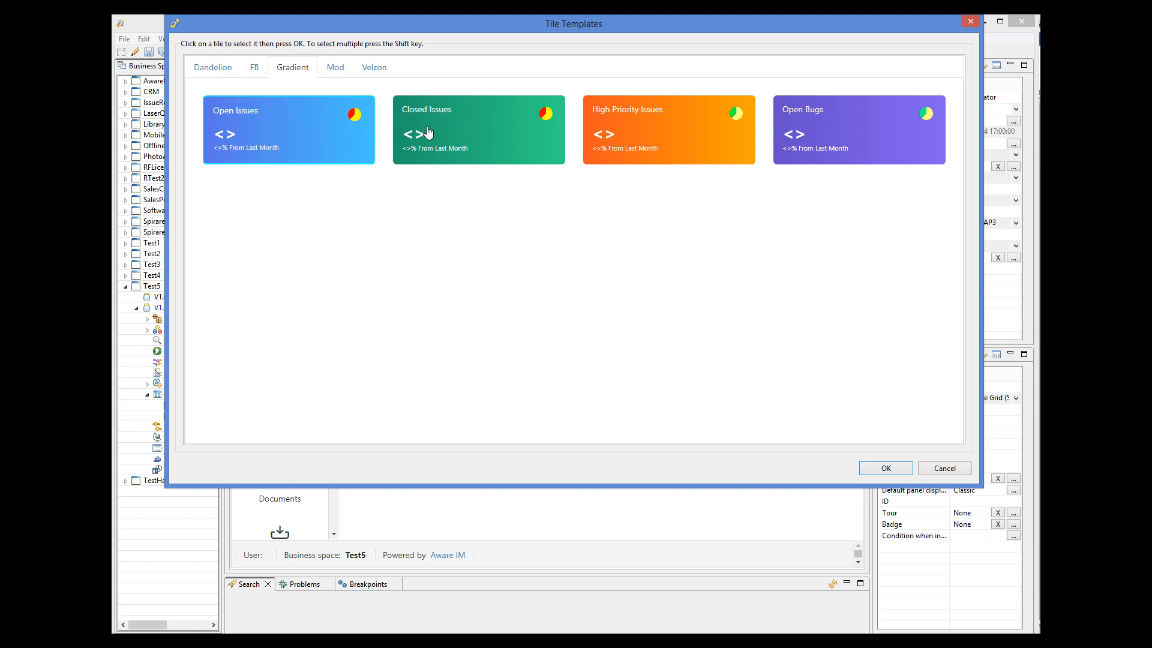
shift+click(427, 133)
shift+click(673, 134)
shift+click(803, 123)
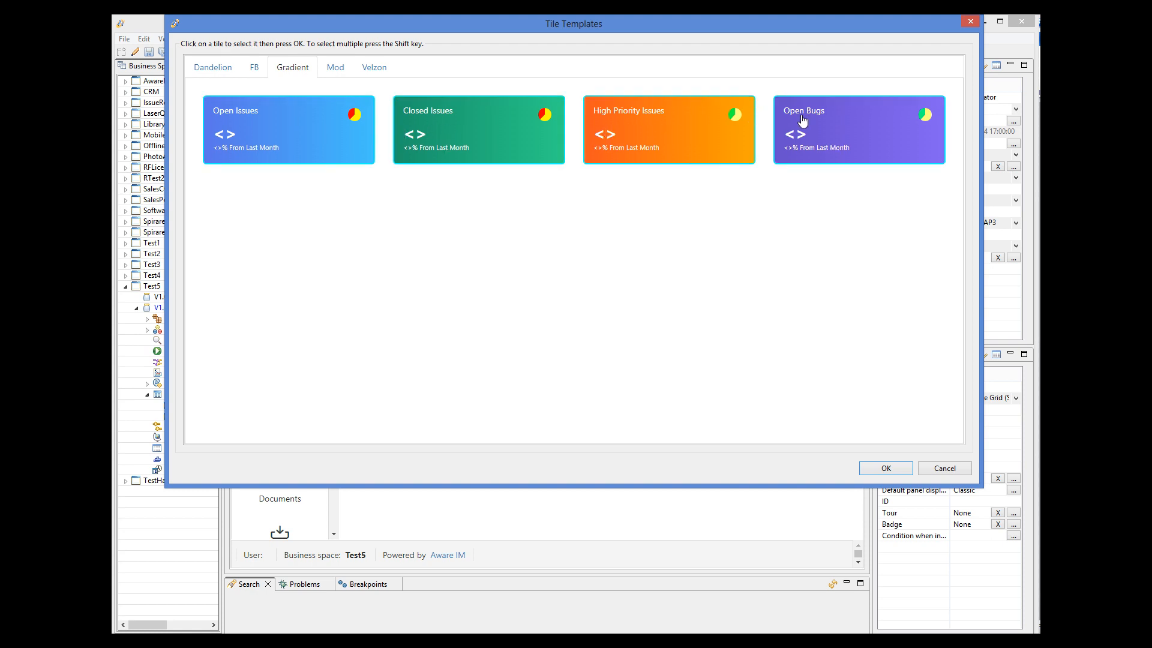
click(876, 468)
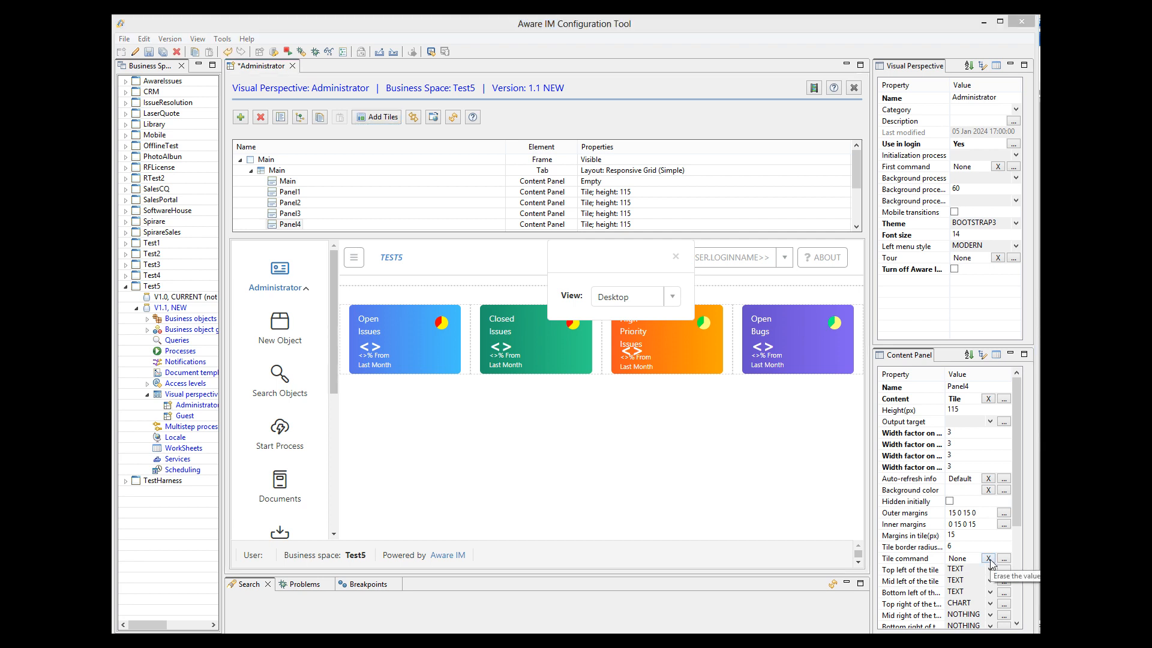
Examine the chart options for the Open Bugs tile's middle top location, including chart types and PIE segment details, and discard the changes
click(1004, 399)
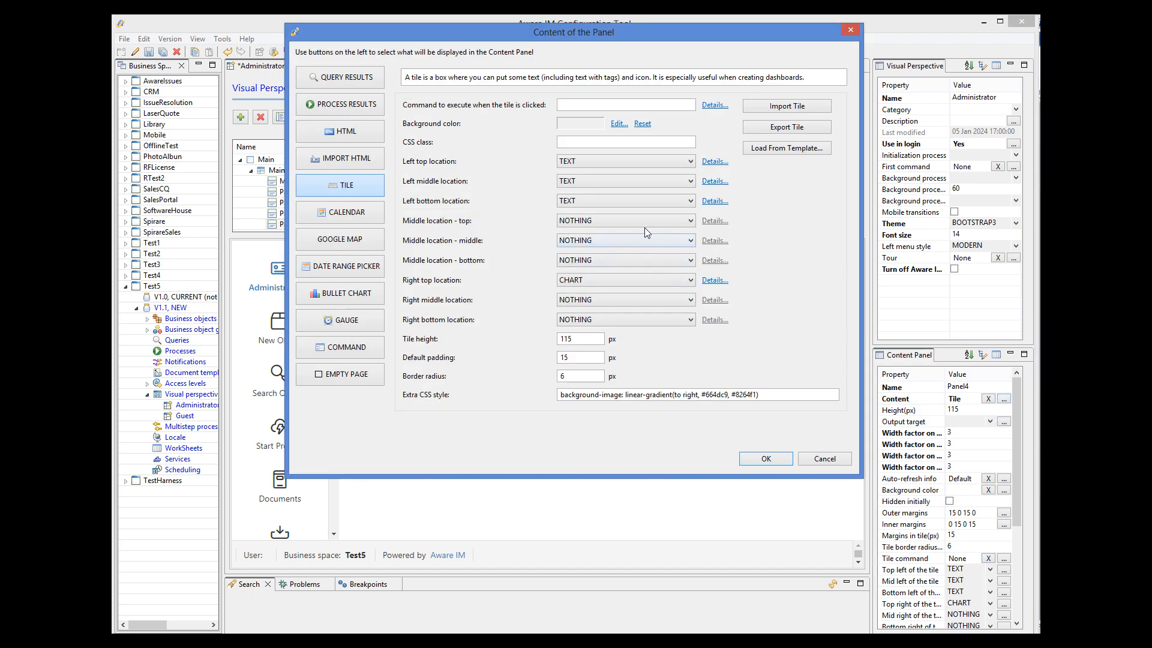
click(643, 221)
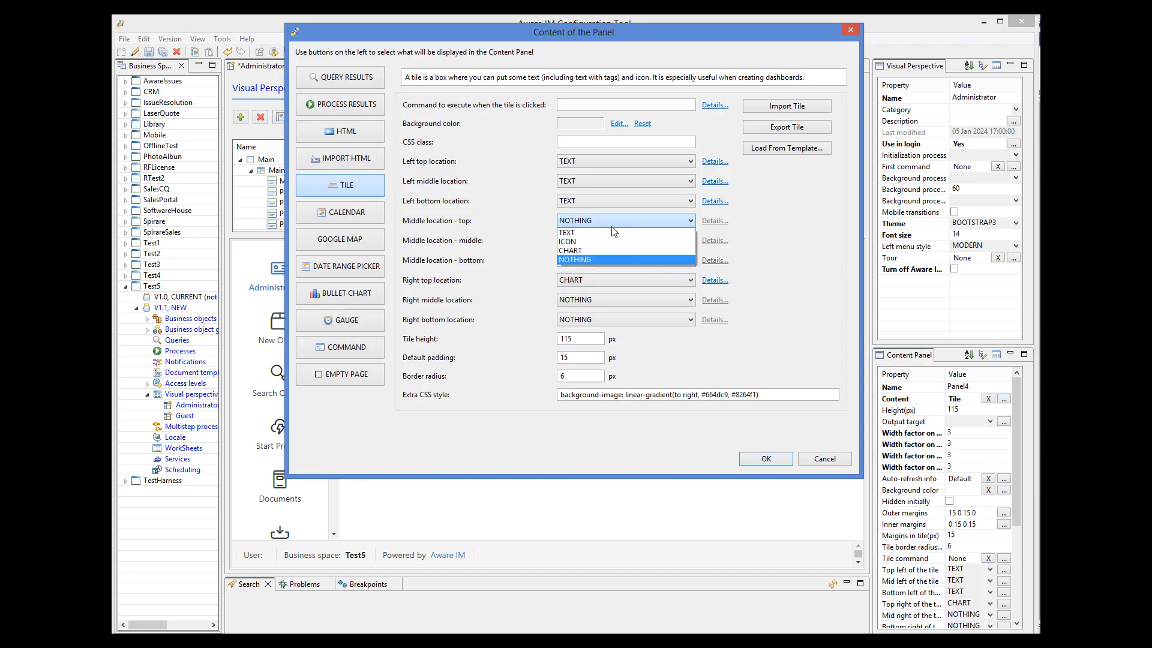
click(586, 246)
click(718, 223)
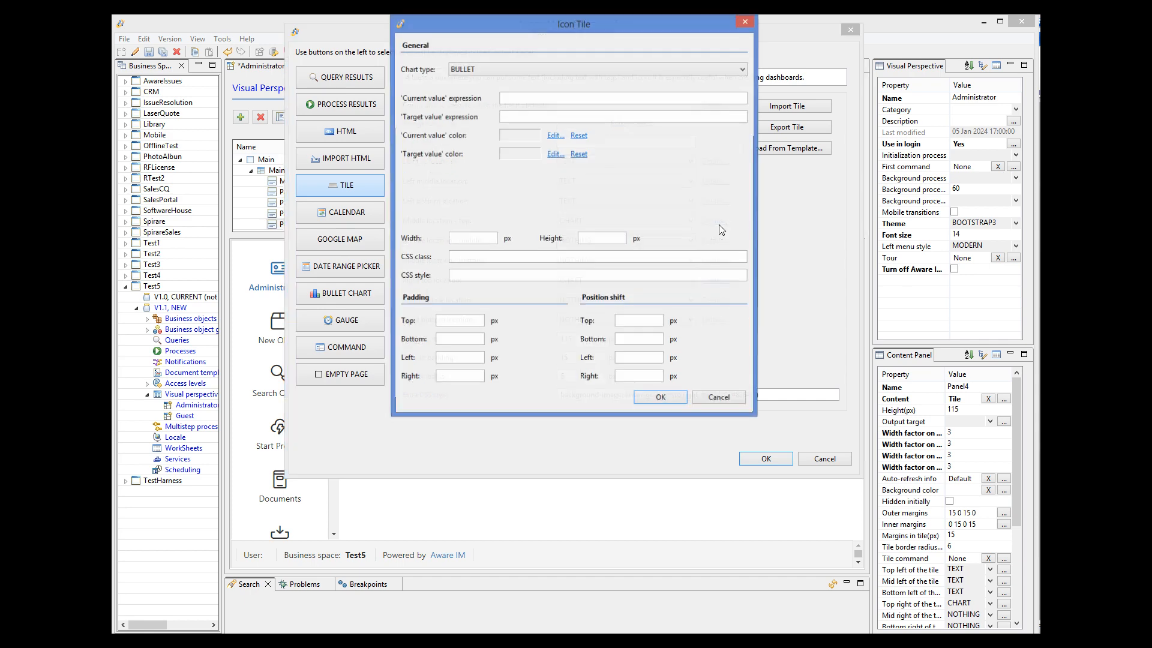
click(563, 71)
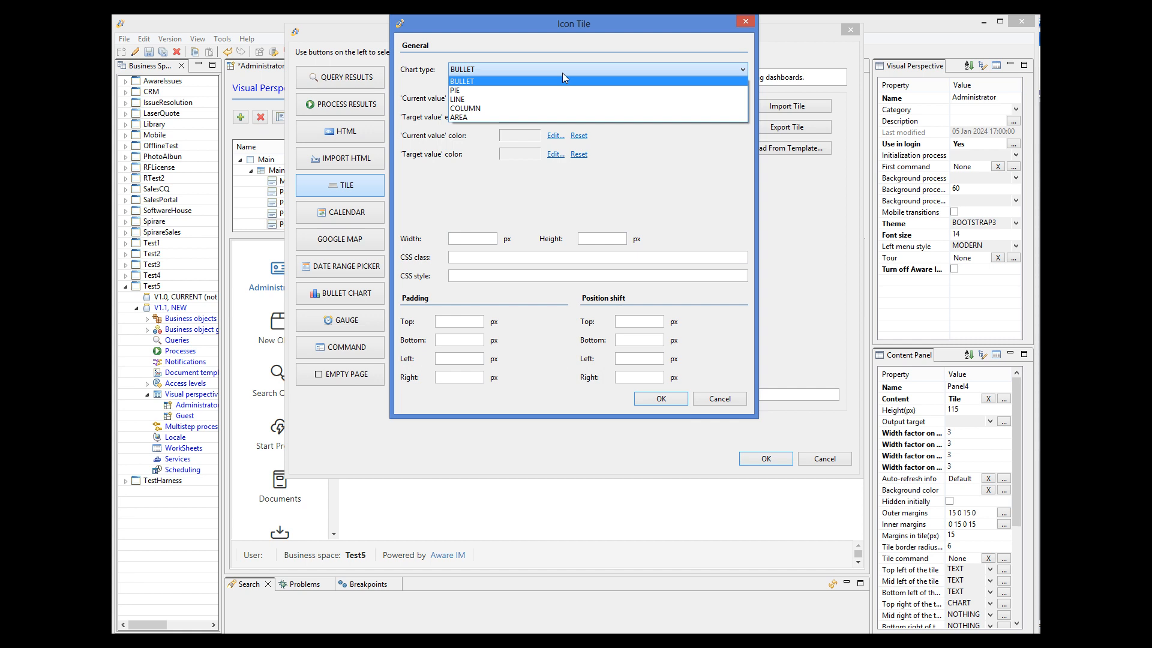
click(537, 91)
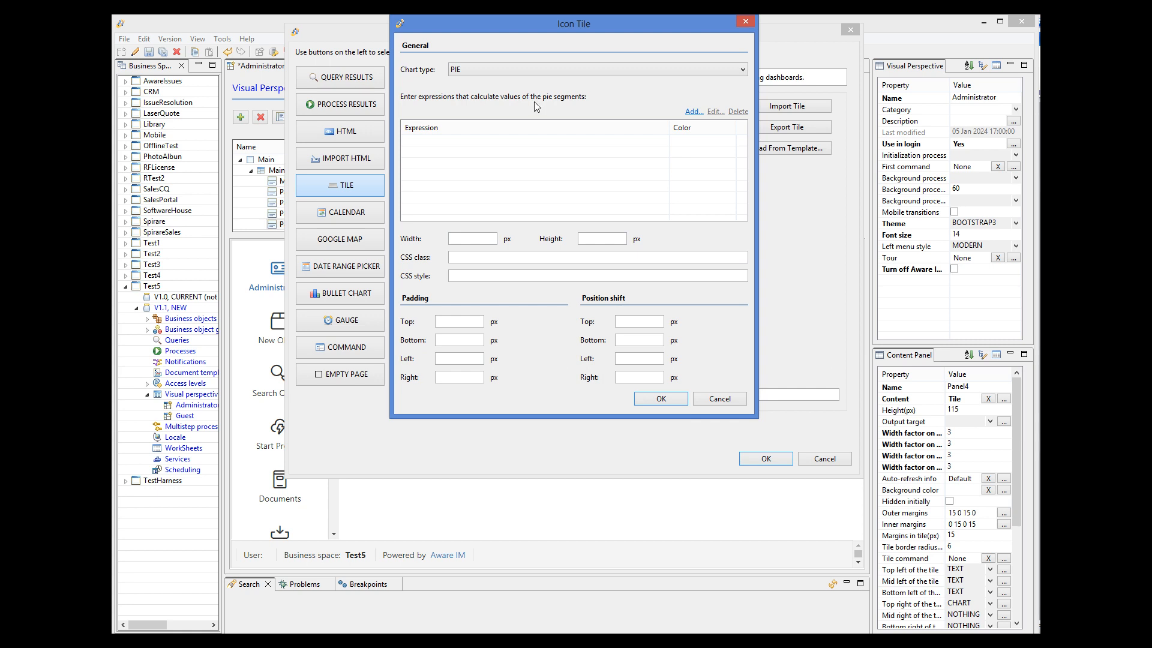
click(693, 112)
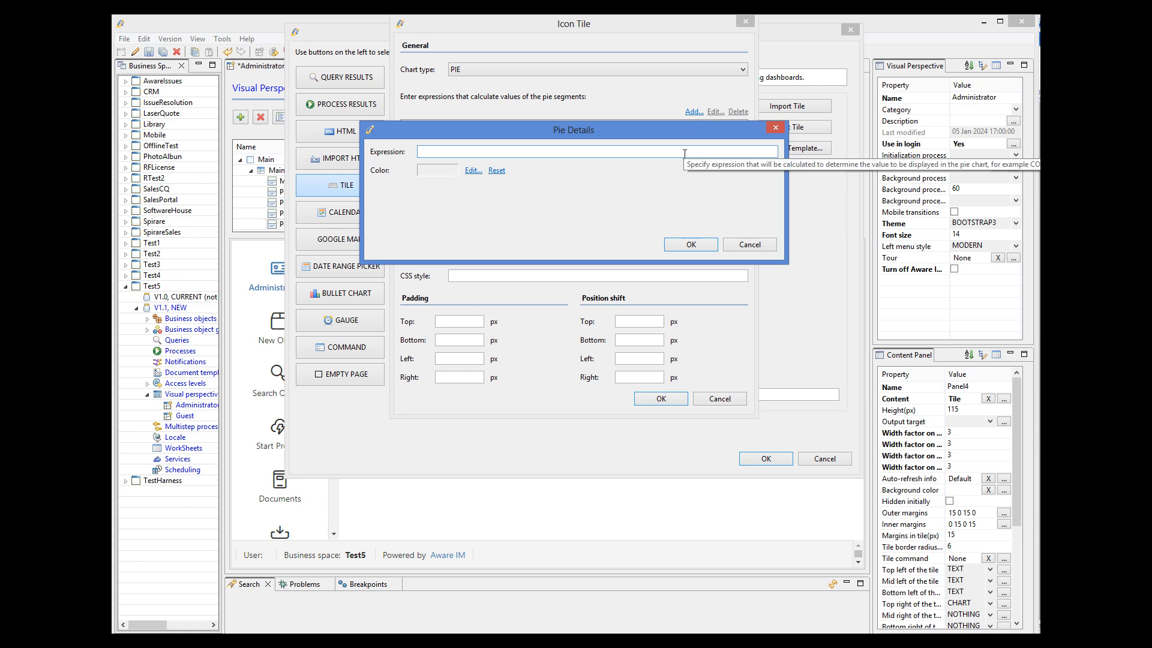
click(749, 244)
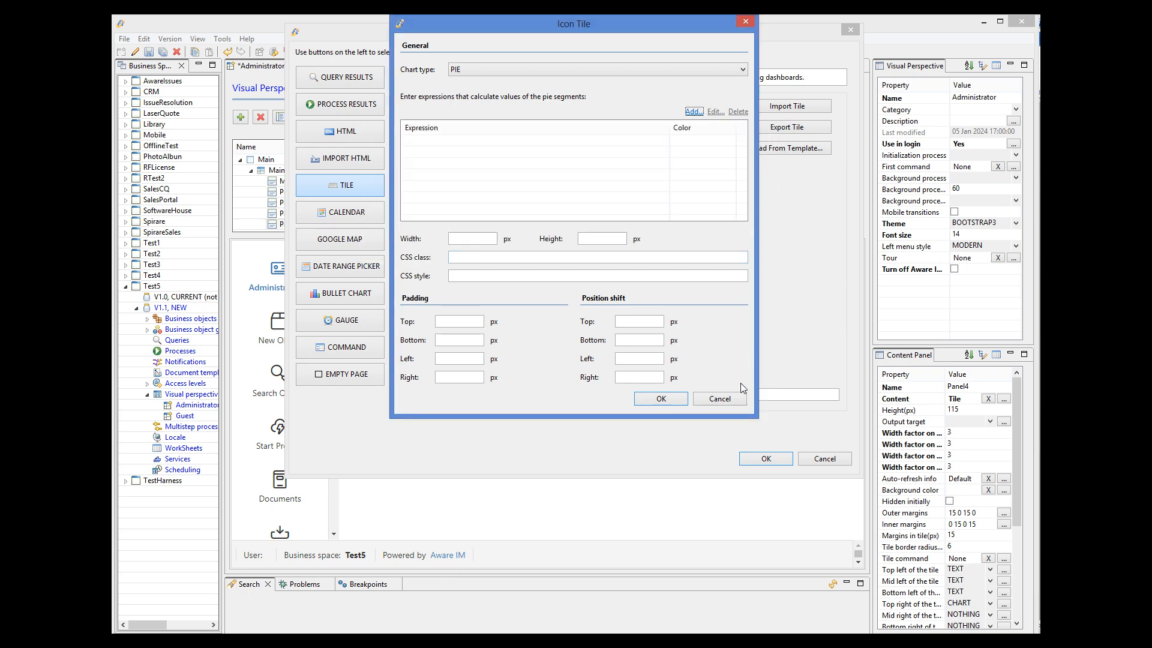
click(720, 398)
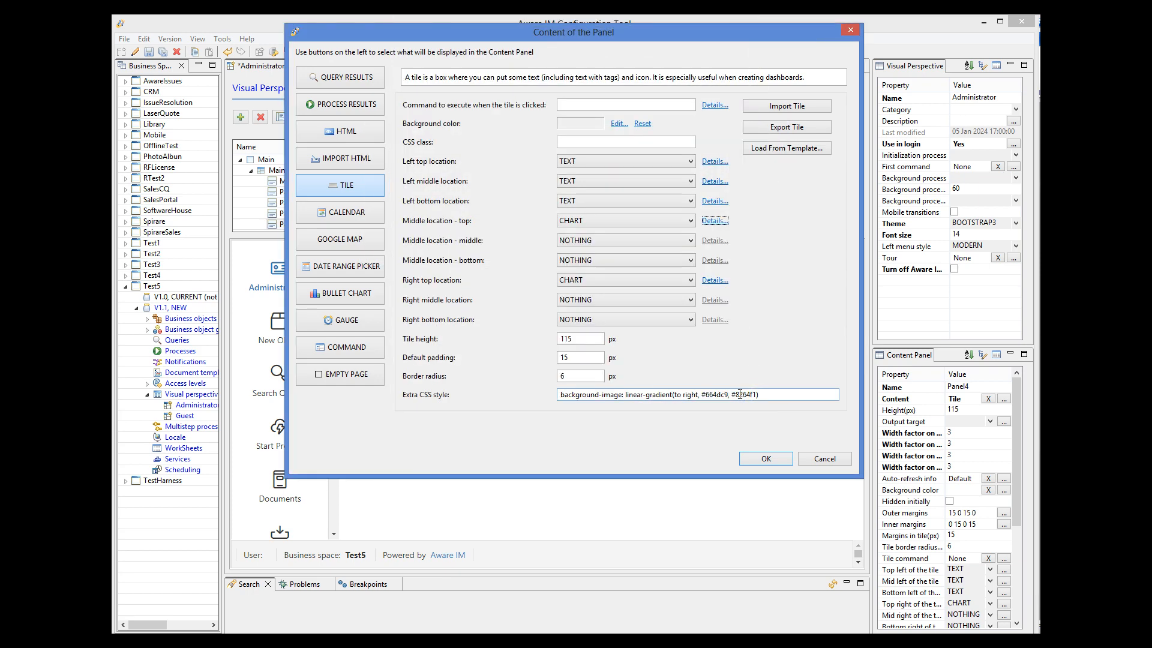
click(816, 459)
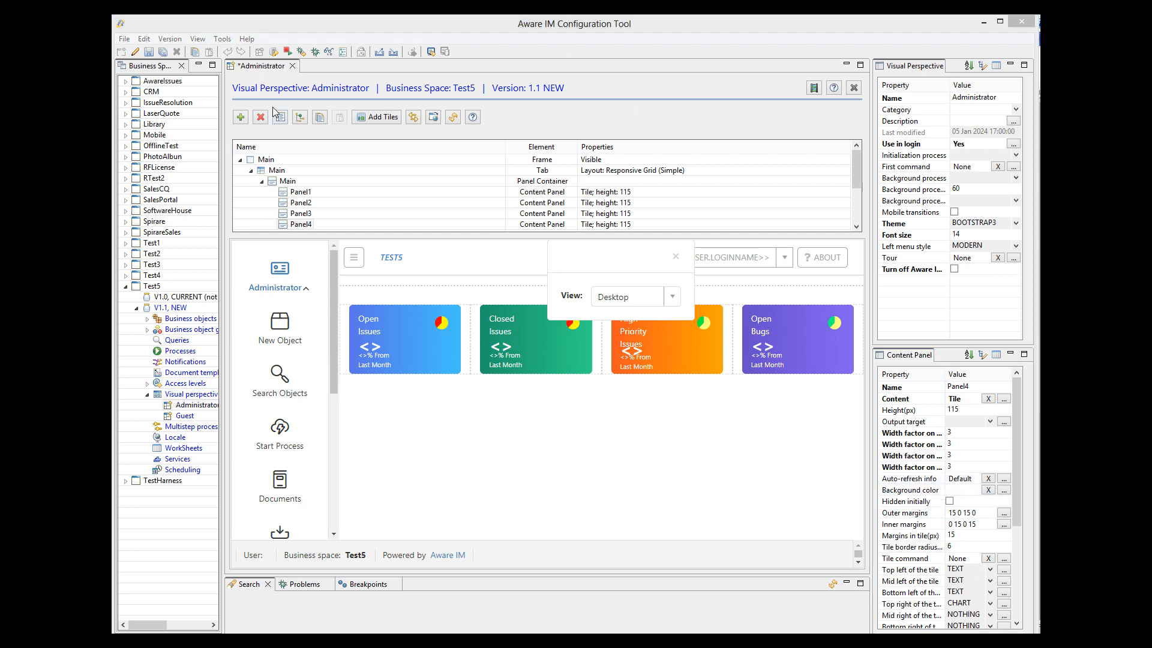
Close the Test5 Administrator perspective without saving and open the Dashboard perspective of IssueResolution version 1.1
click(293, 67)
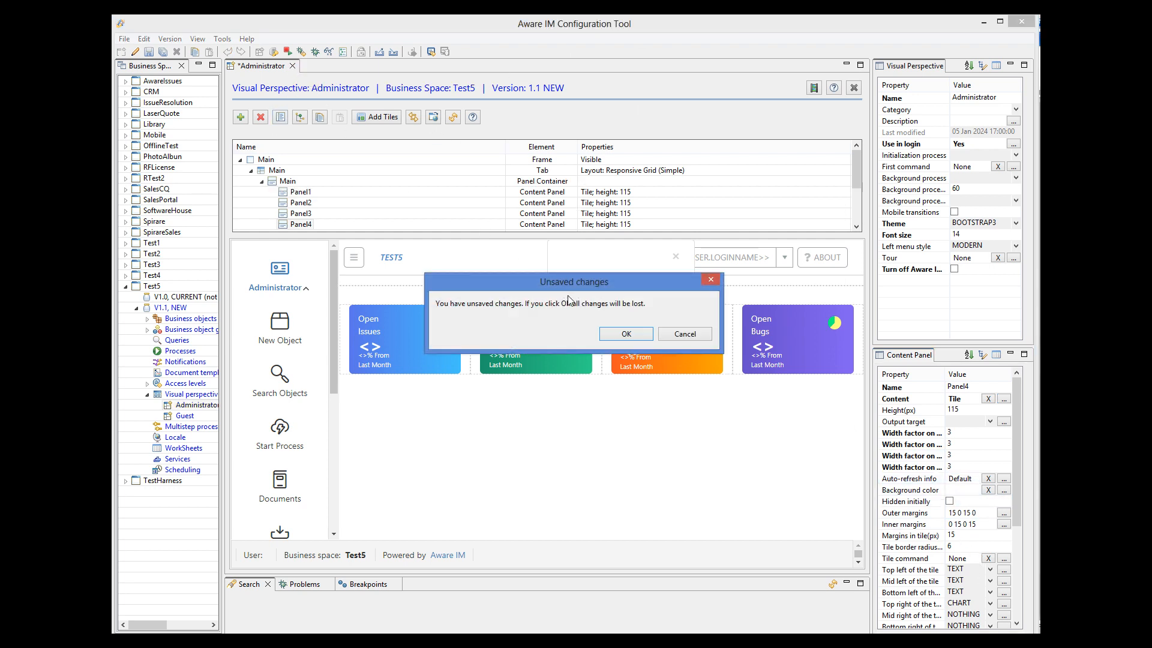
click(613, 341)
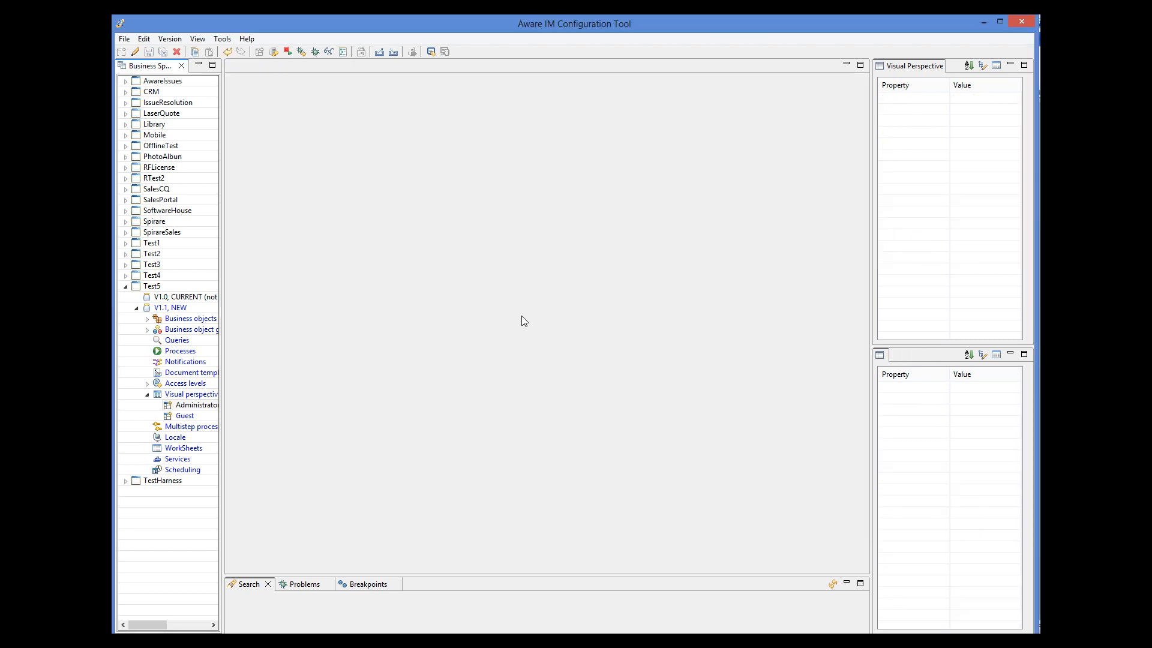
click(126, 104)
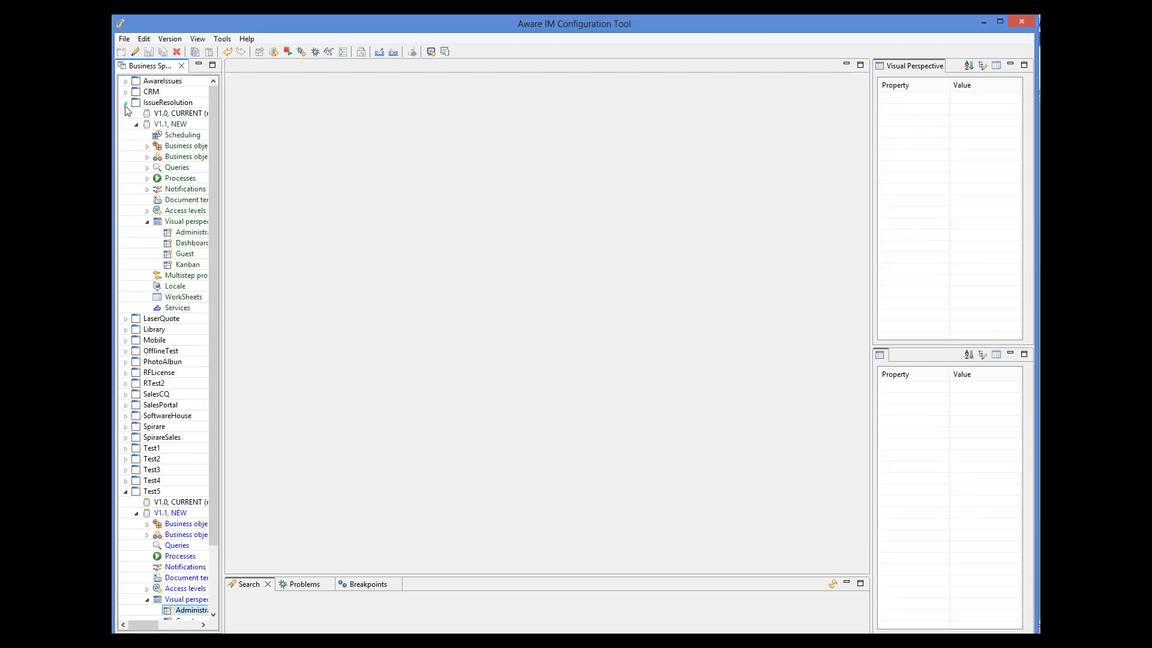
click(183, 245)
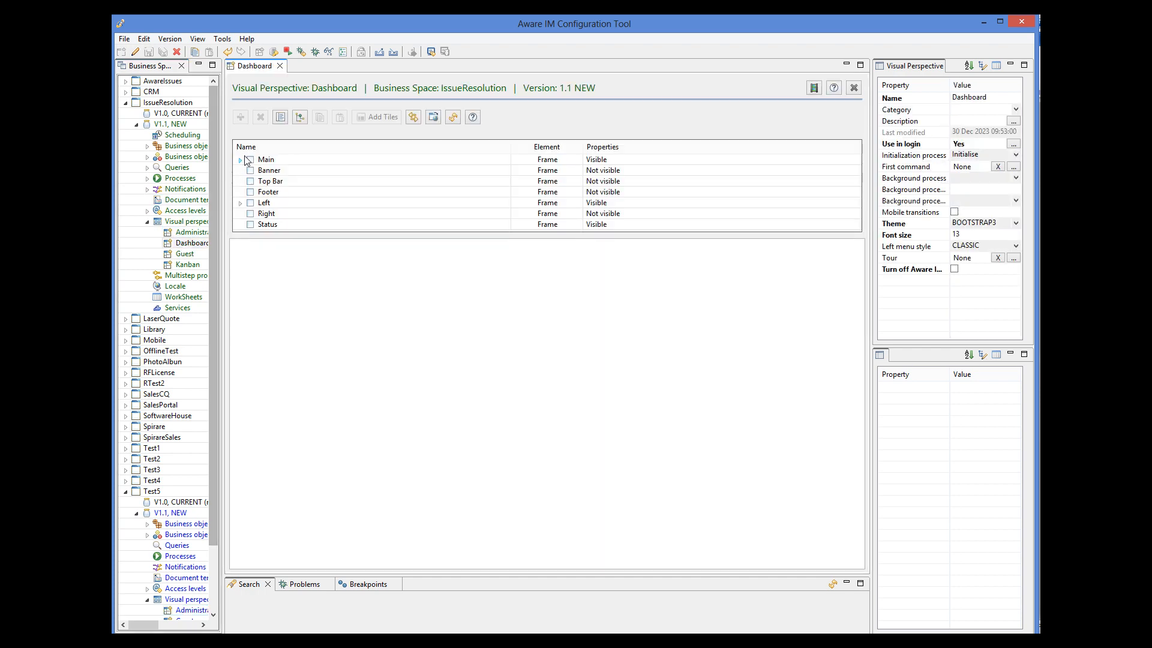
Examine the first pie segment's expression and color in the right top chart of Tile1 in the Main tab
click(240, 159)
click(250, 170)
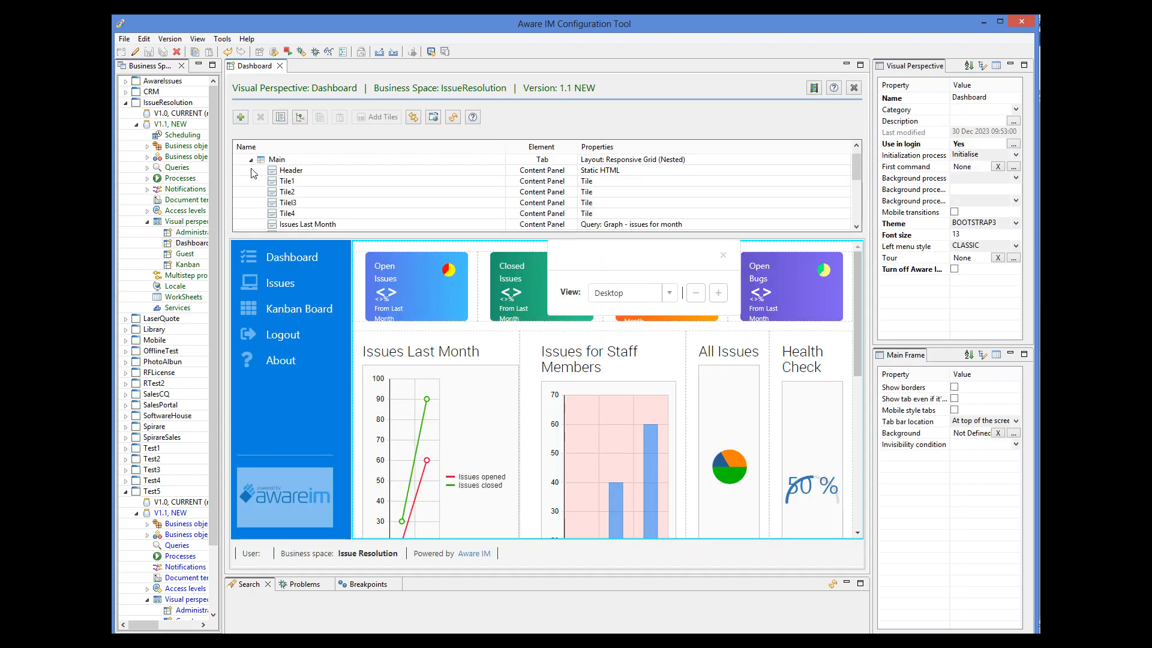
click(282, 182)
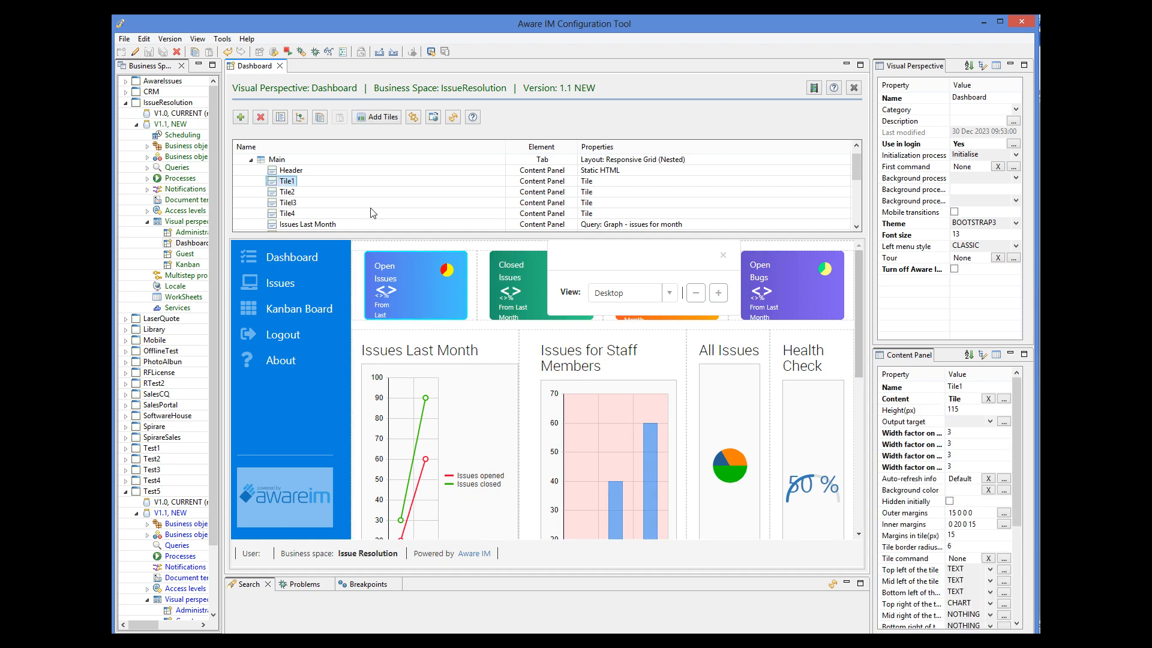
click(1004, 399)
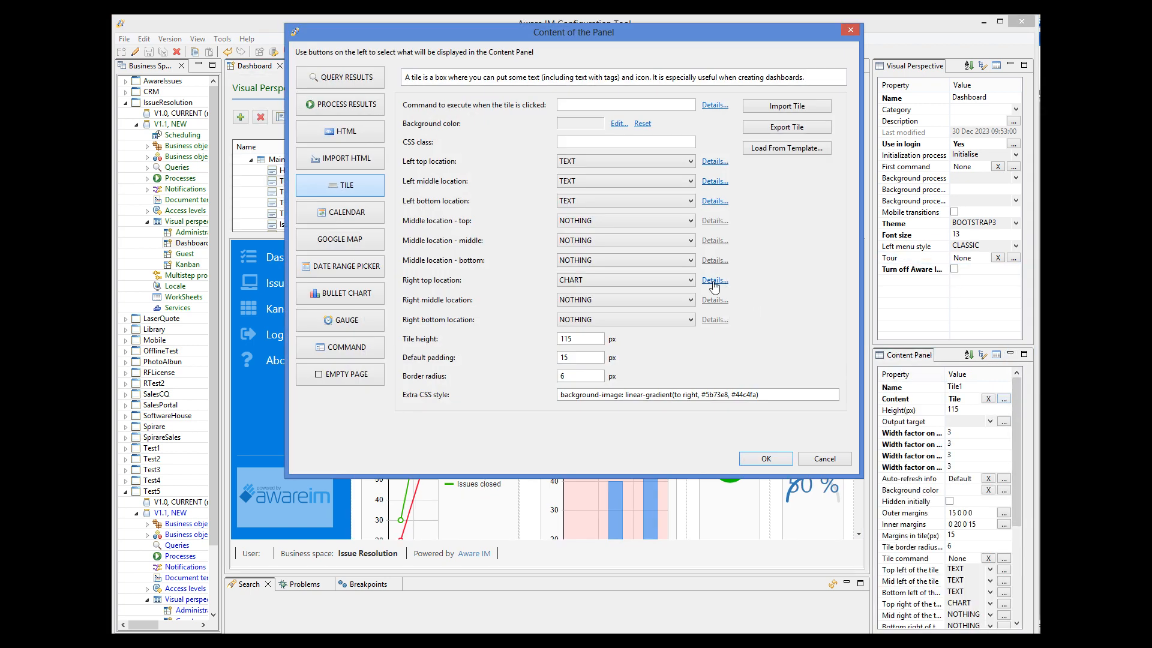
click(714, 281)
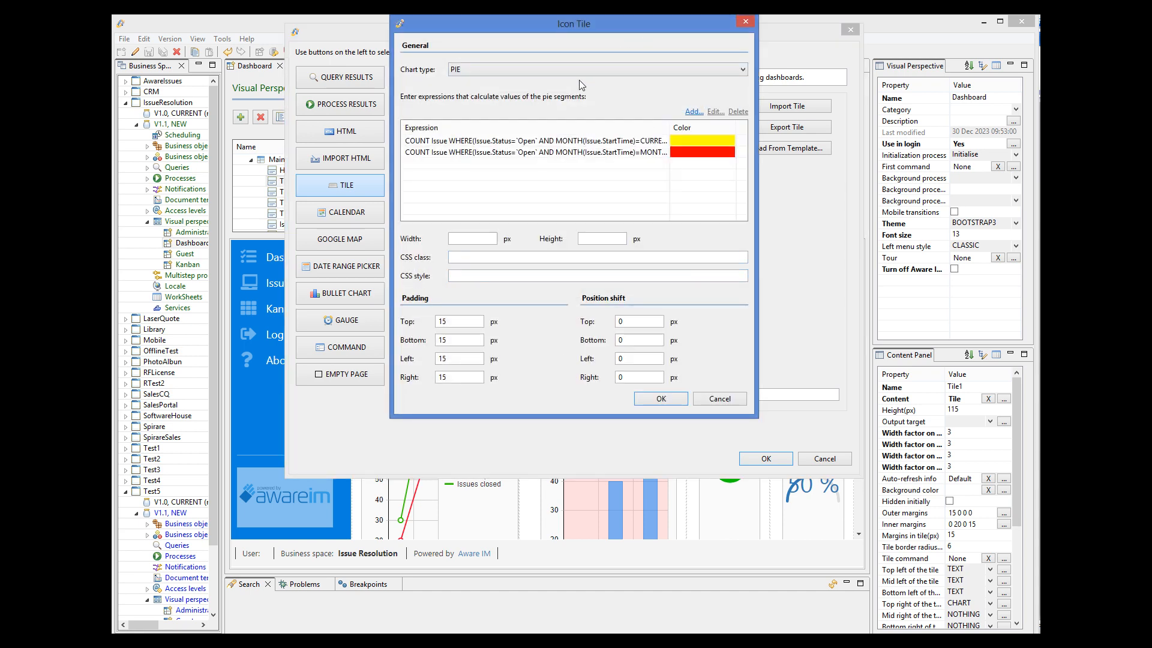
click(567, 142)
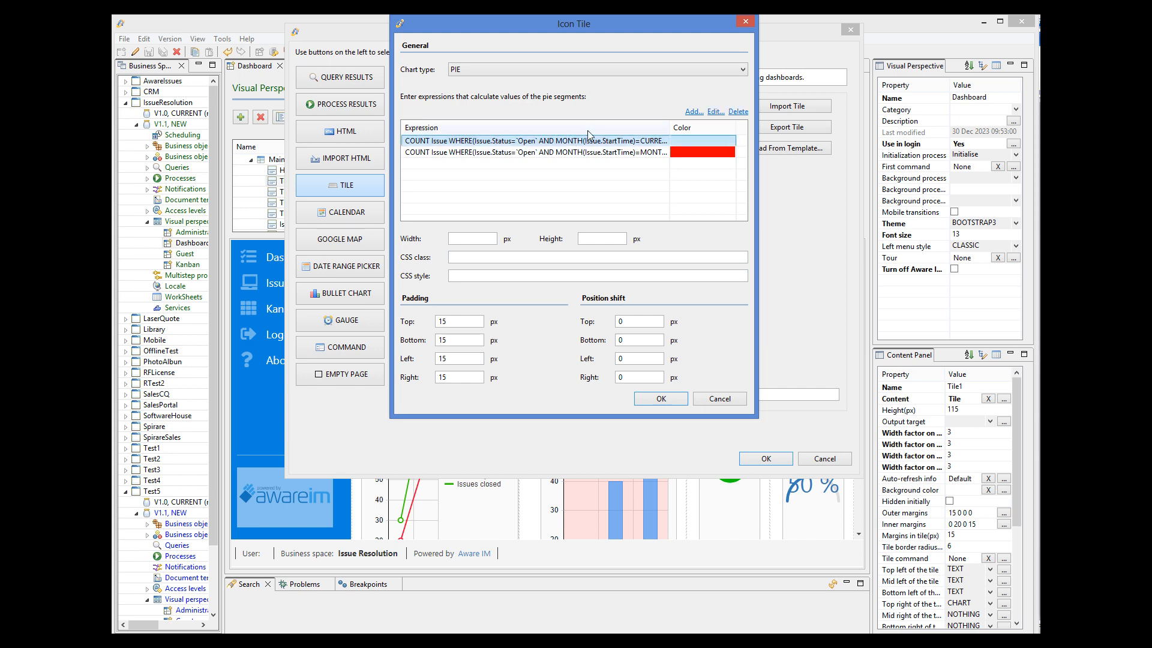
click(715, 112)
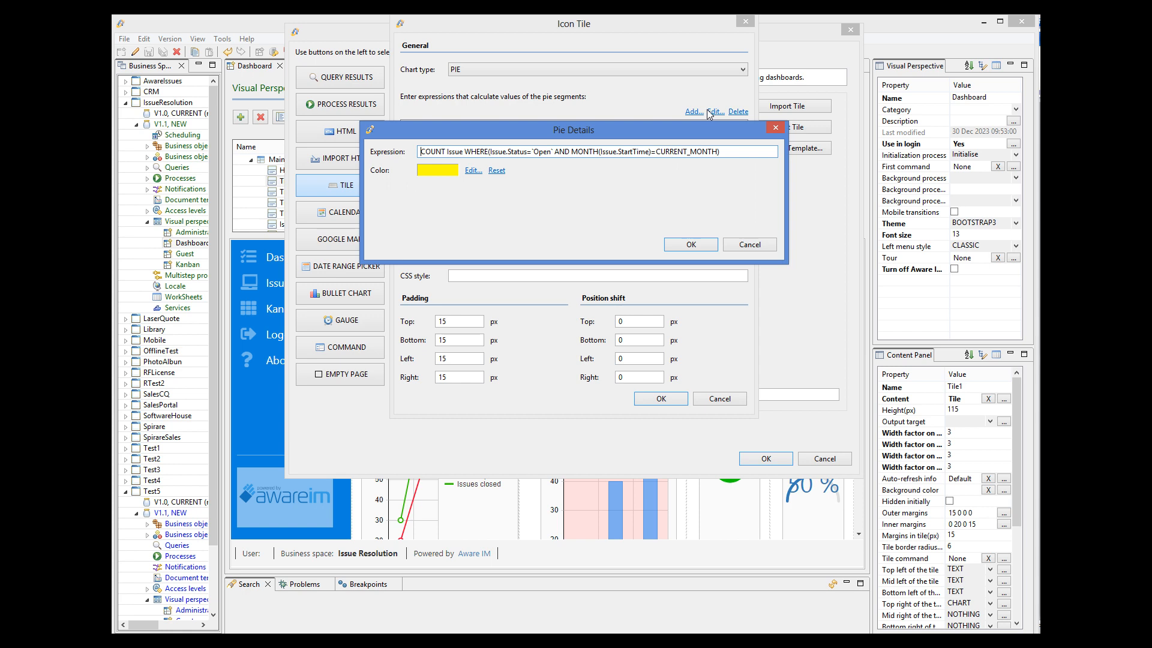
click(744, 240)
Examine the second pie segment's expression and color, leaving Tile1's content settings without changing anything
click(648, 154)
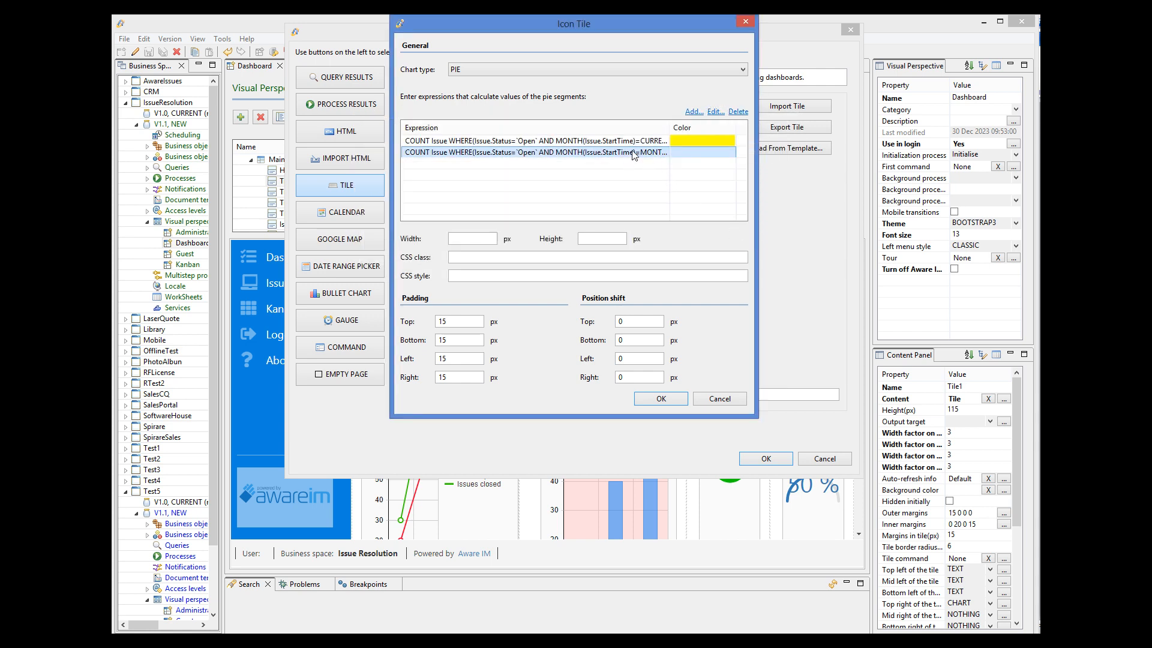
click(709, 113)
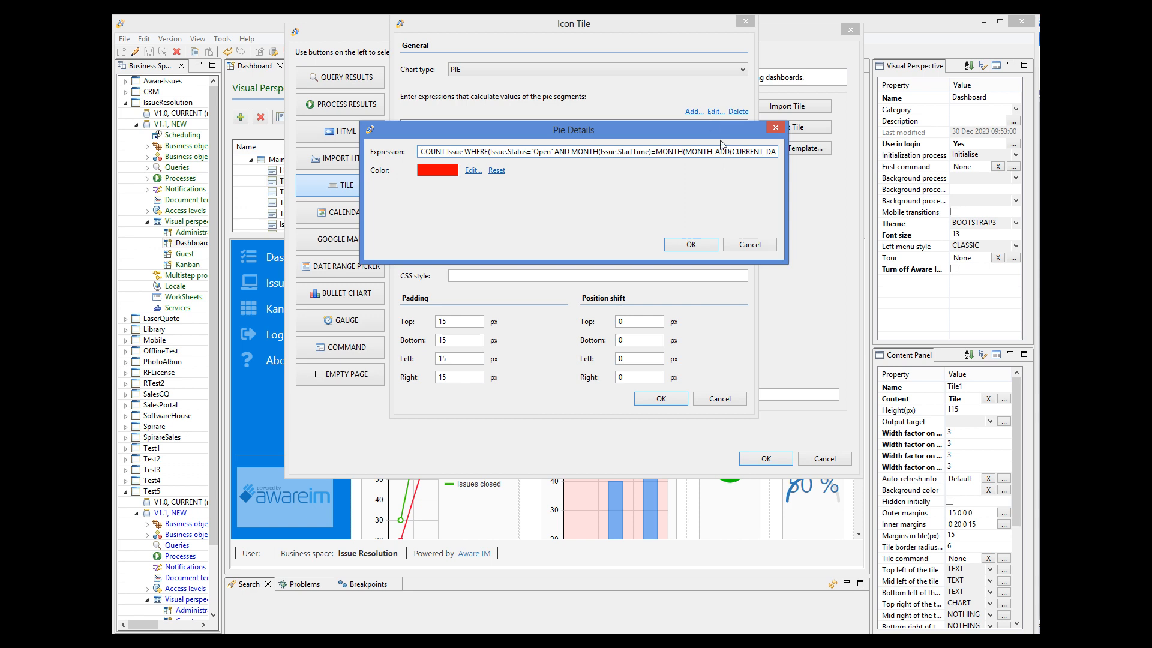
click(759, 246)
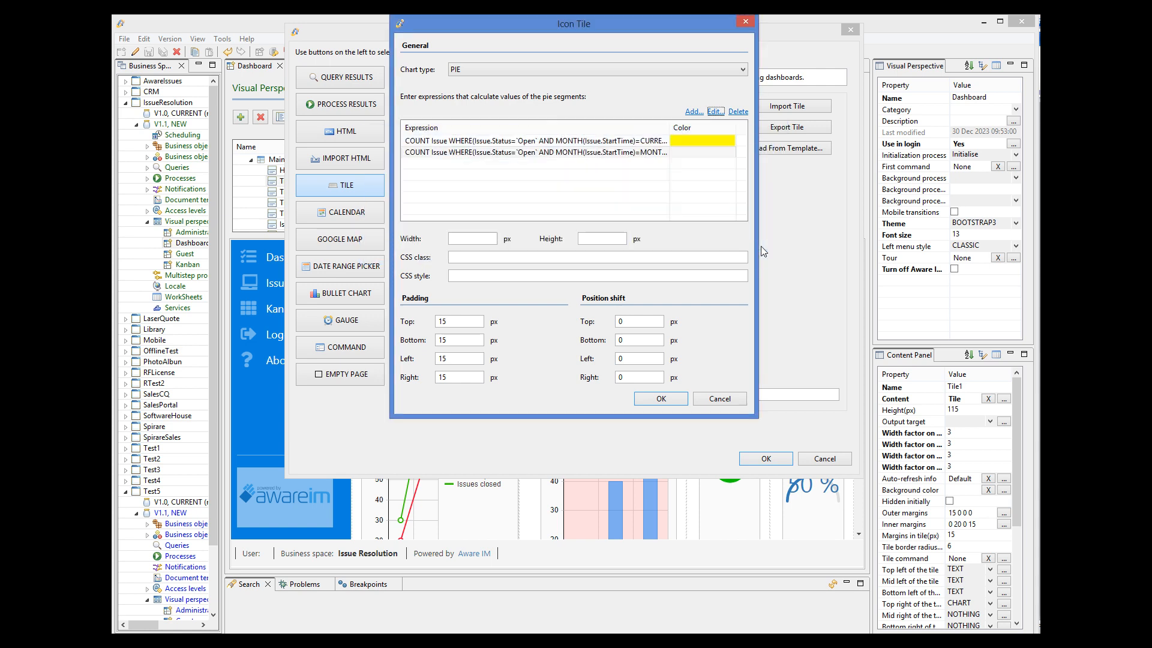
click(737, 398)
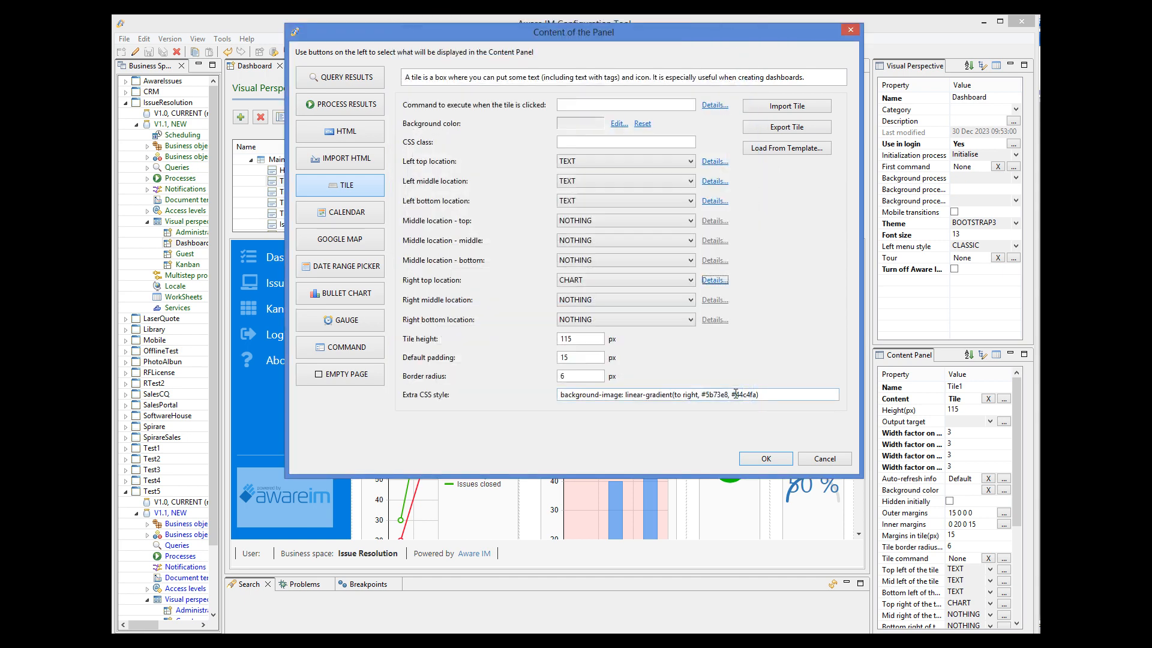
click(820, 460)
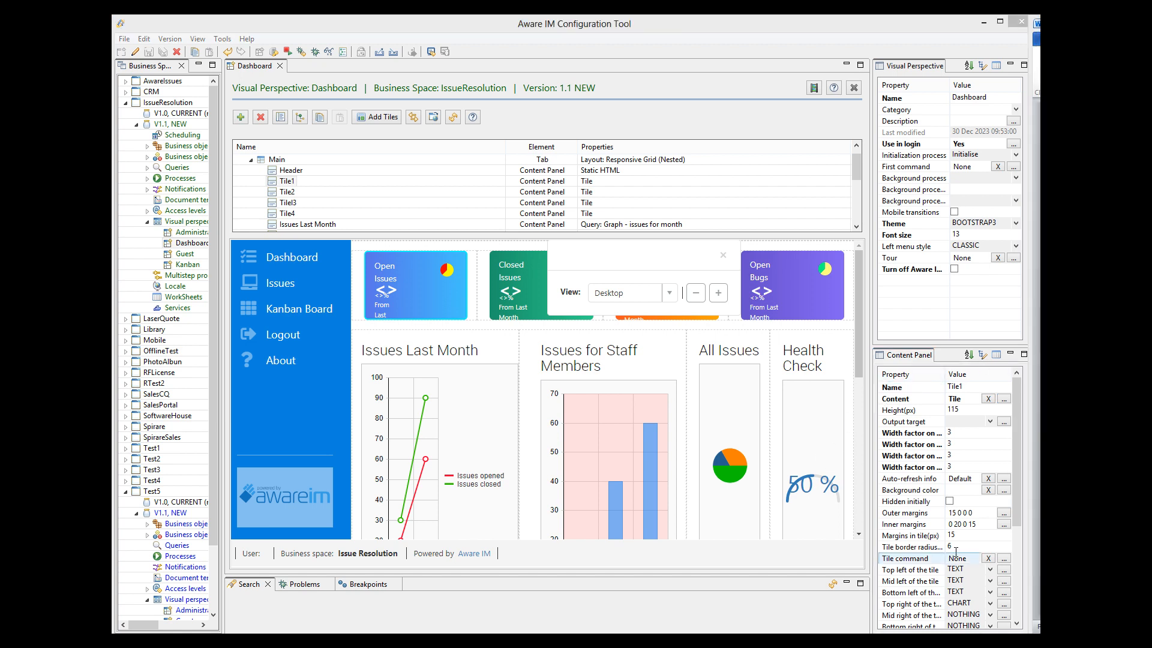
Examine the extra CSS style that defines Tile1's gradient background in its content settings, without changing it
mouse_move(913, 508)
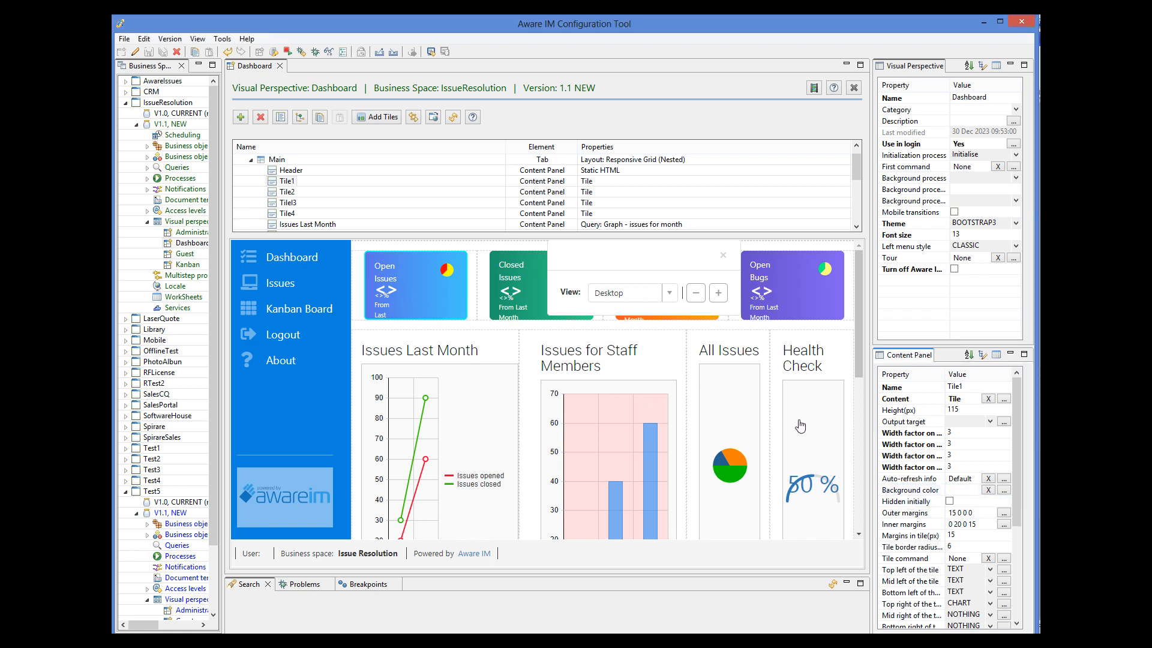
click(1004, 398)
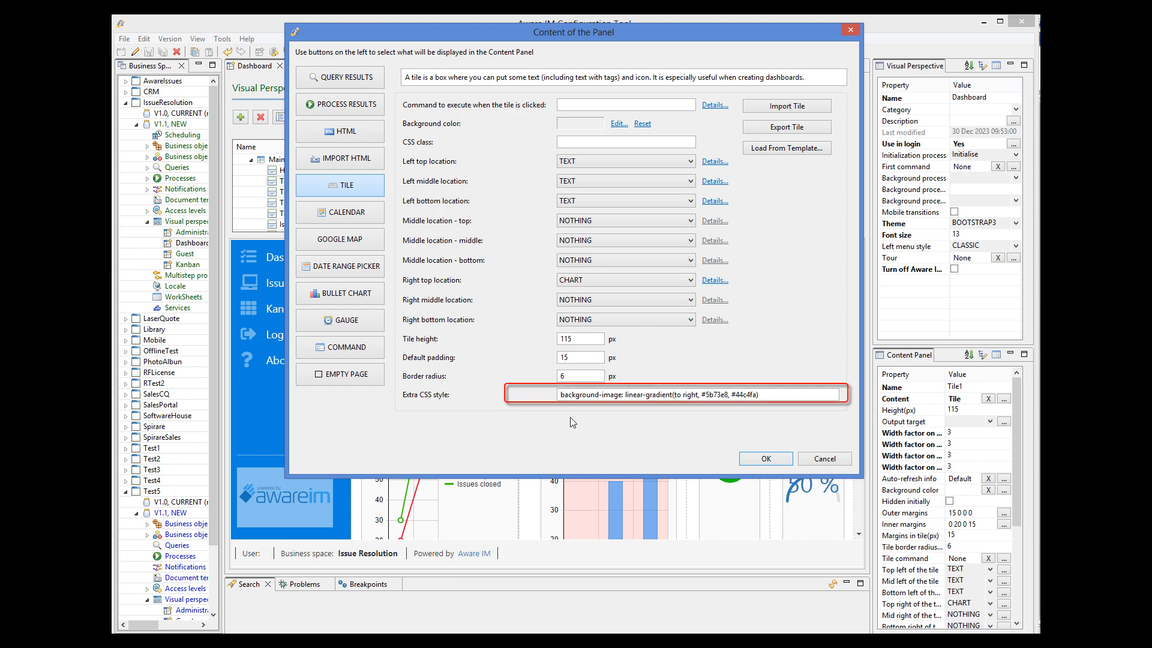
click(834, 461)
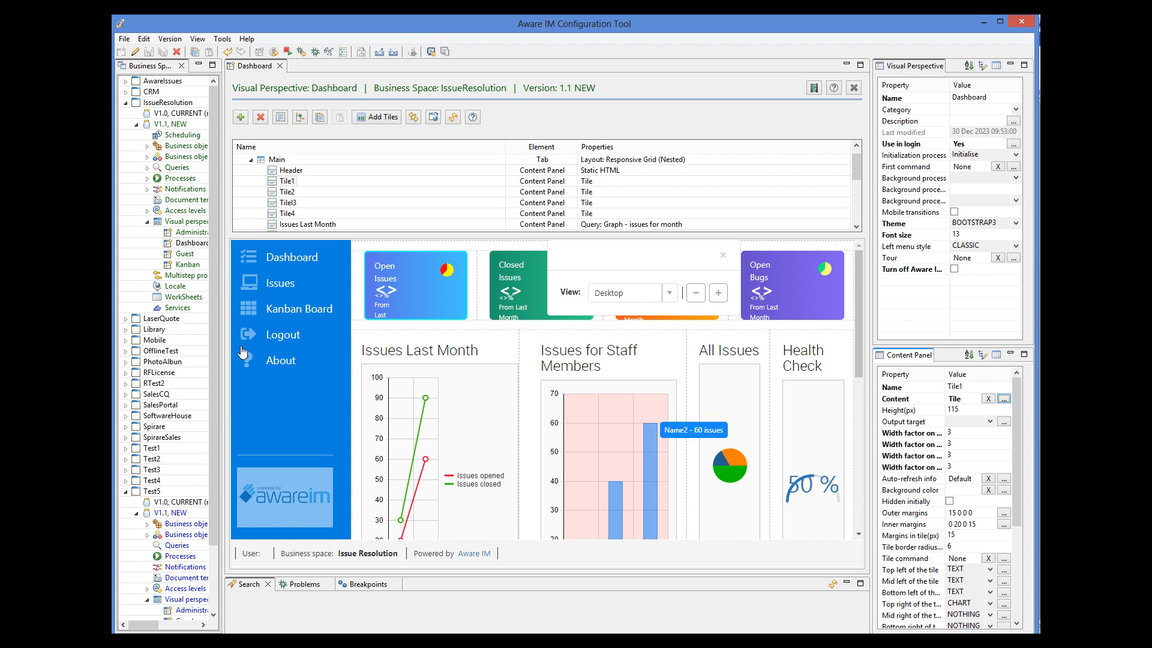
Start editing version 1.1 of the Library business space
click(126, 103)
click(126, 124)
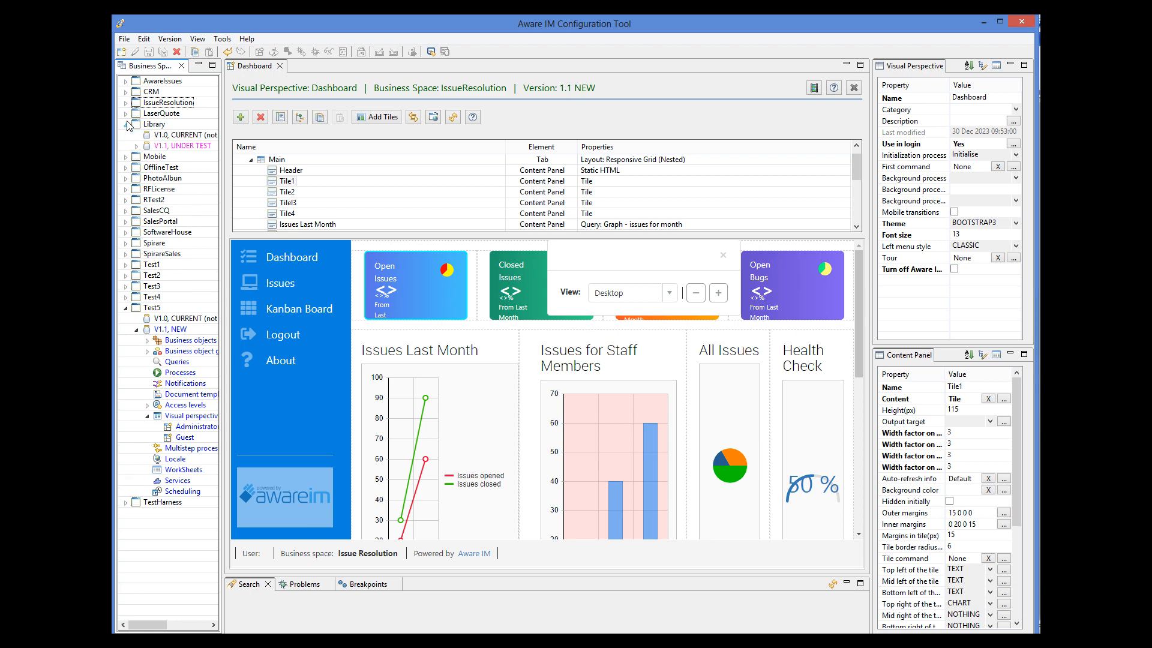
click(138, 146)
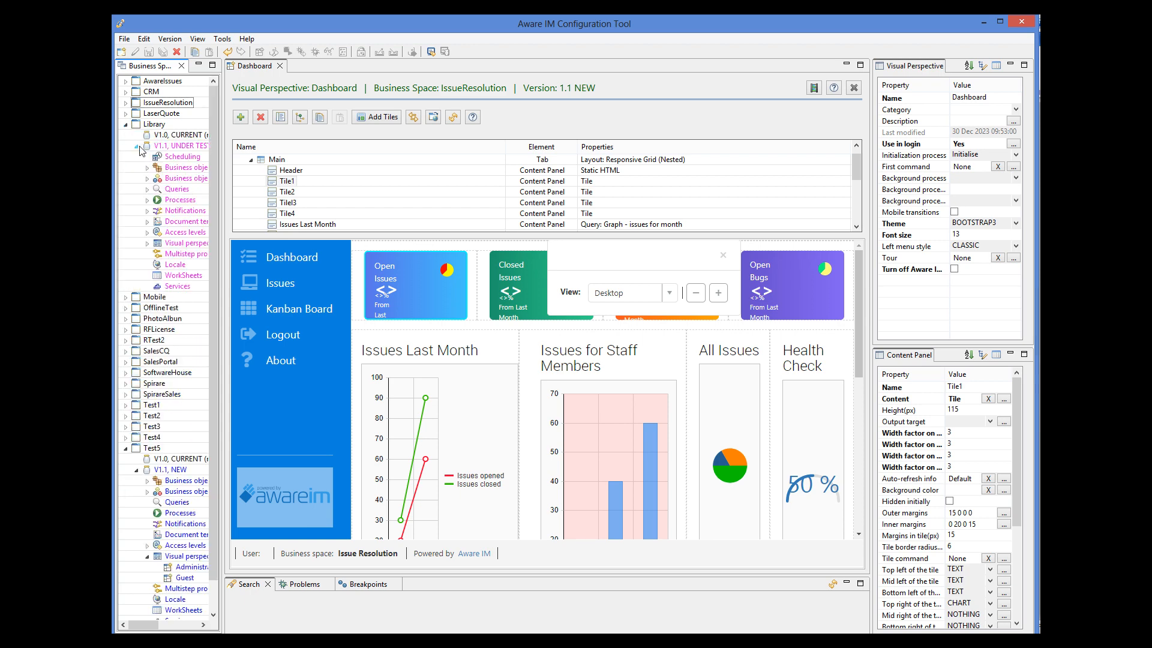
right_click(177, 150)
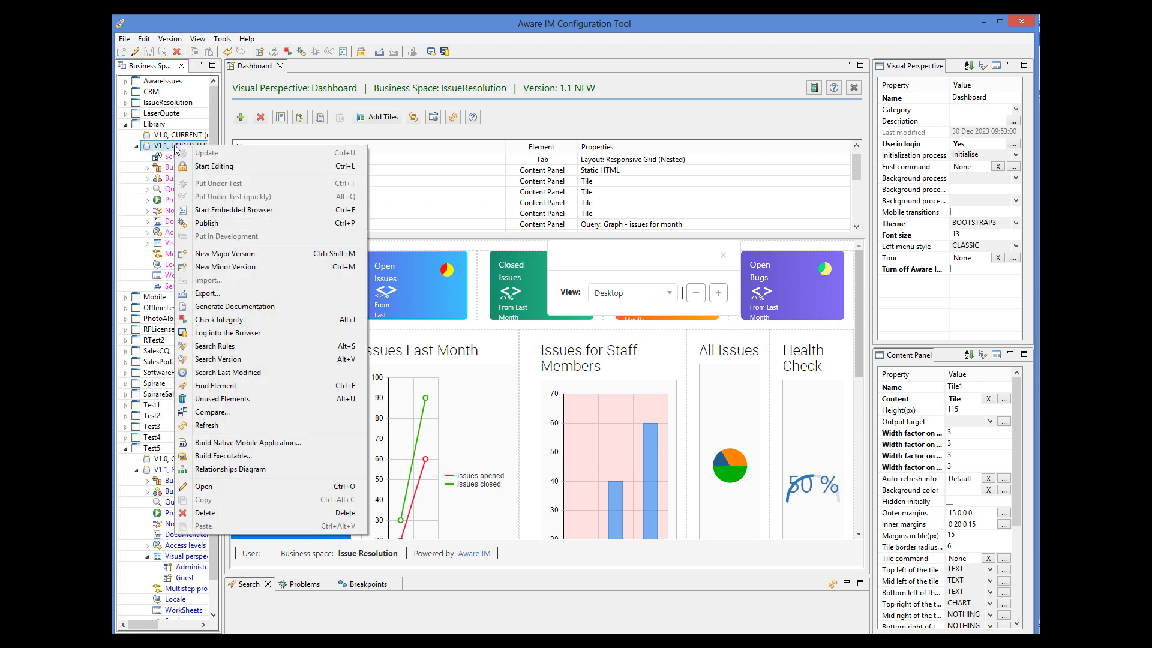
click(209, 170)
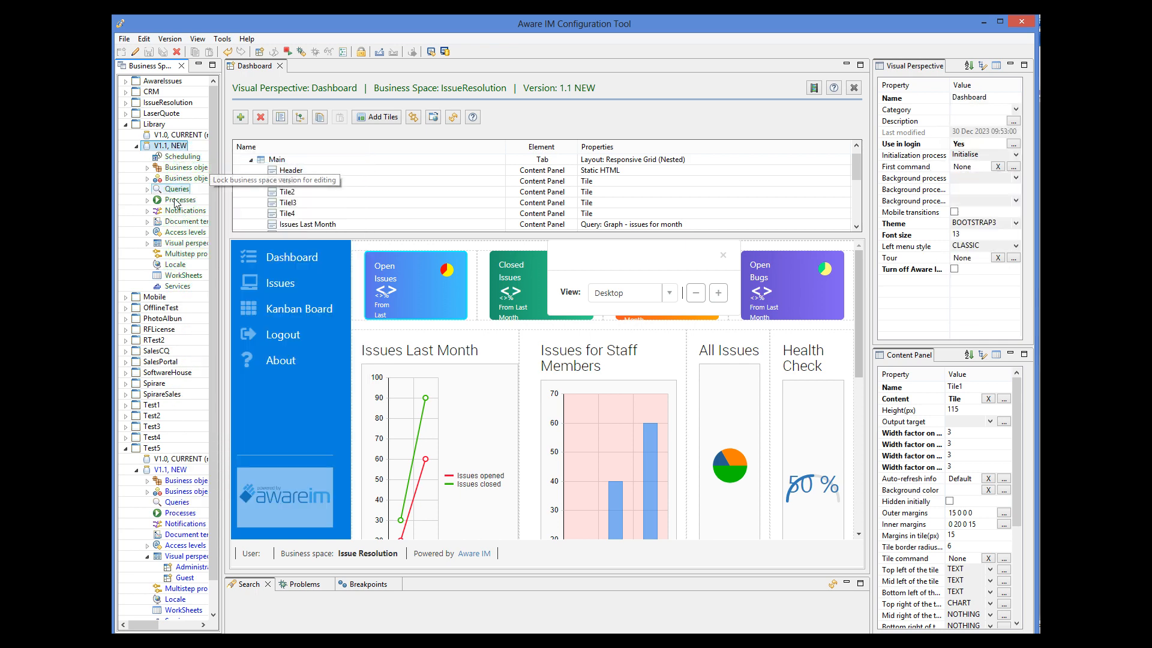
Open Library's Administrator perspective and select the Total Loans tile inside LoansContainer in the Main frame
click(148, 244)
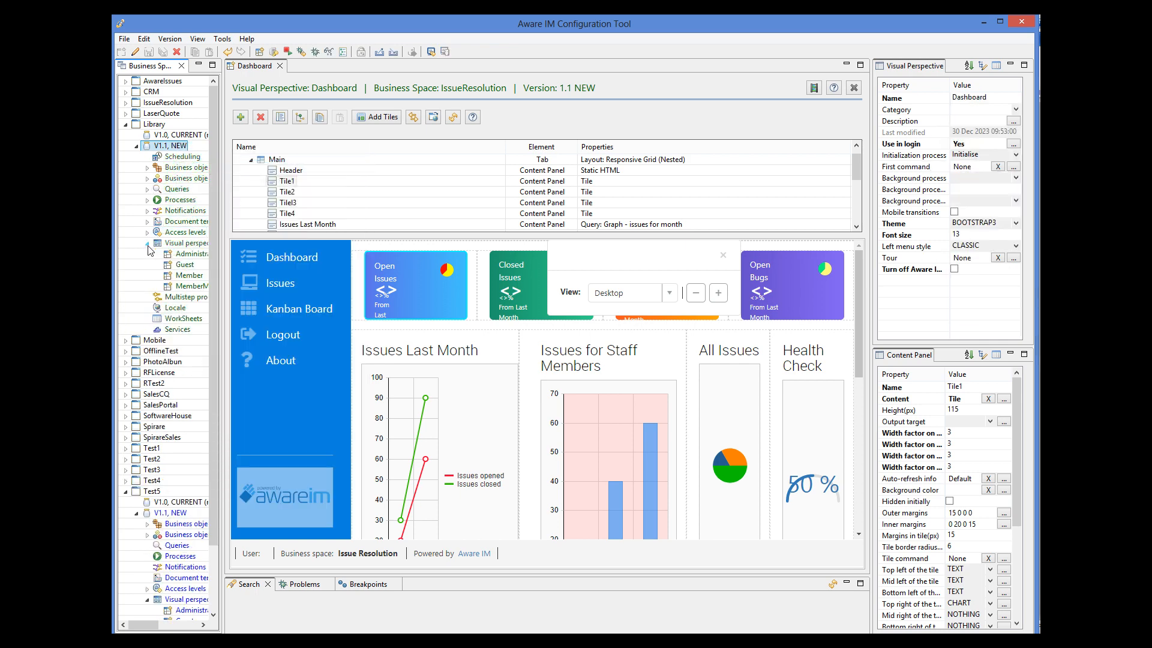
double_click(181, 255)
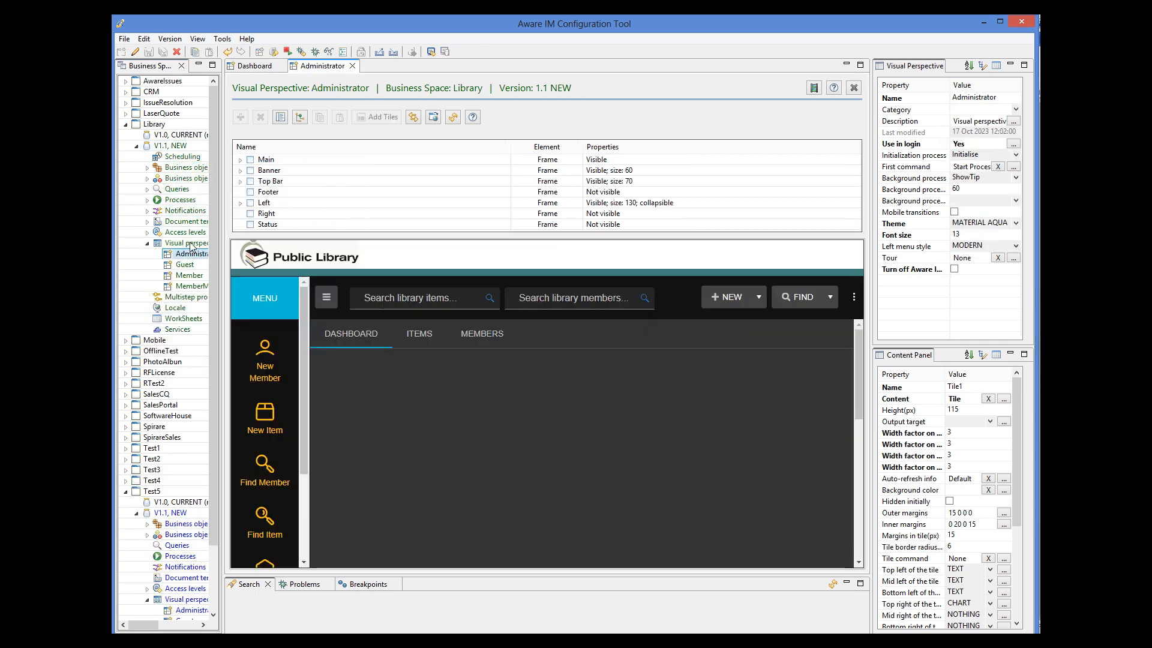
click(241, 160)
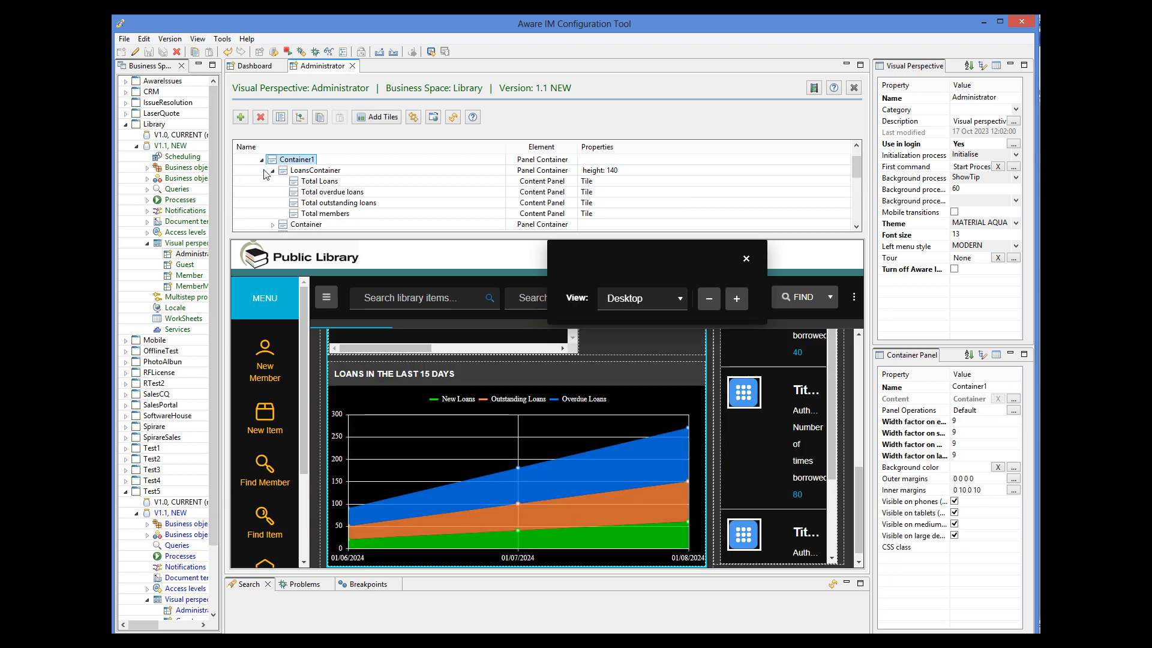
click(318, 181)
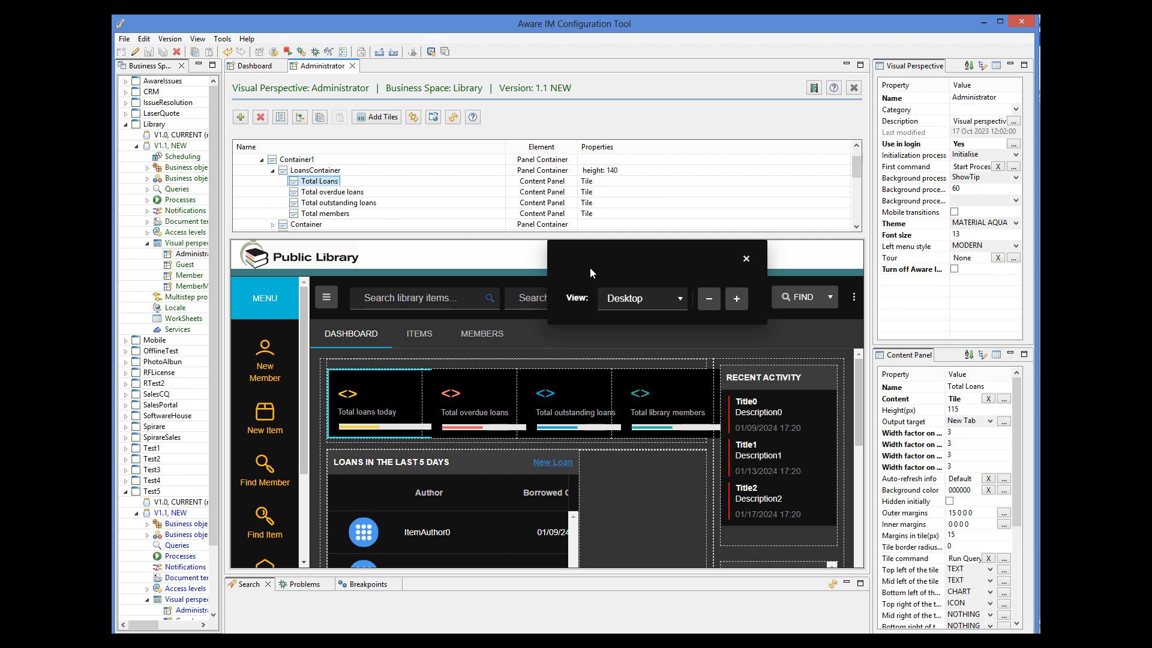
Examine the Total Loans tile's left bottom BULLET chart settings and the options of the LINE chart type, leaving the tile's content unchanged
click(1004, 399)
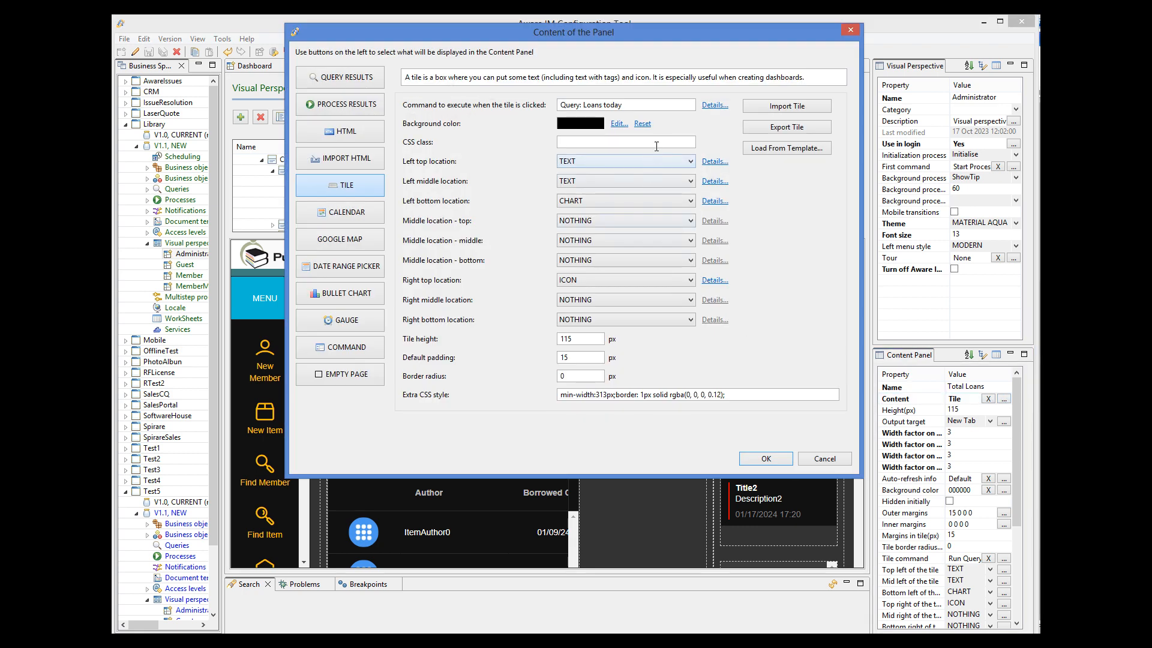
click(710, 204)
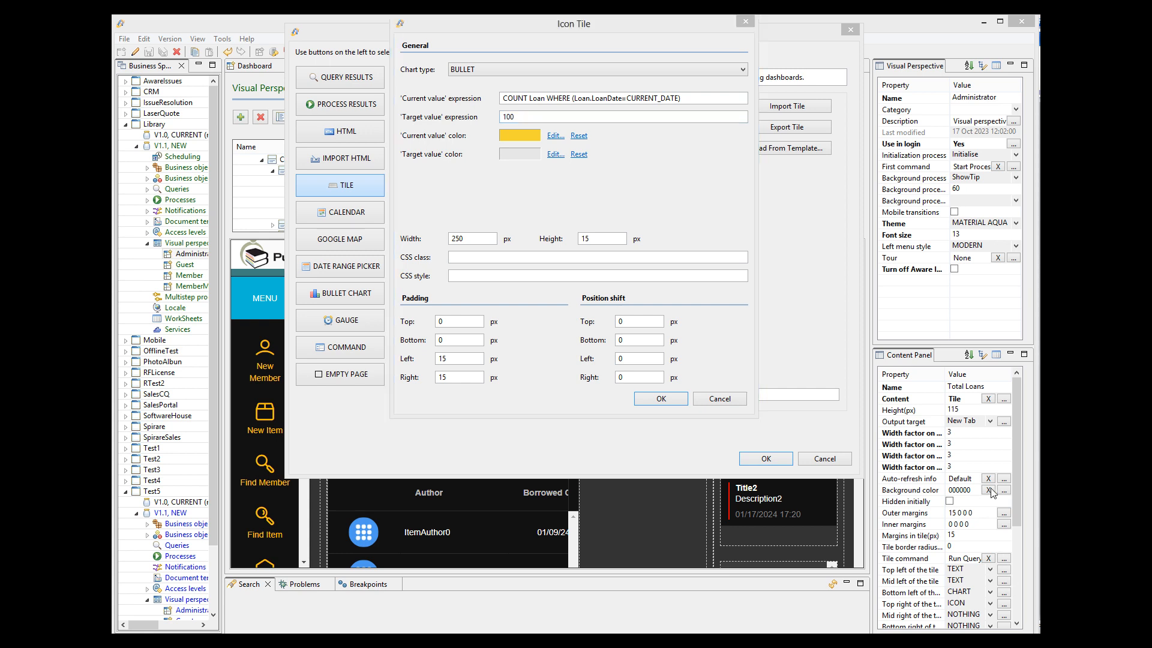
click(603, 74)
click(498, 100)
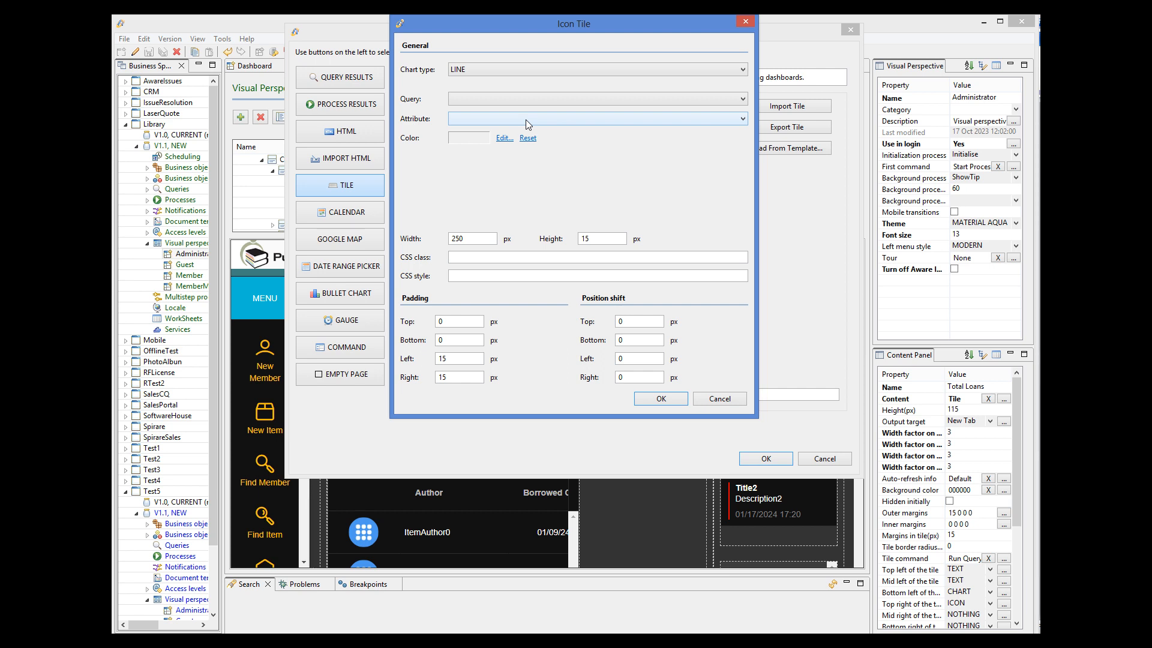
click(720, 399)
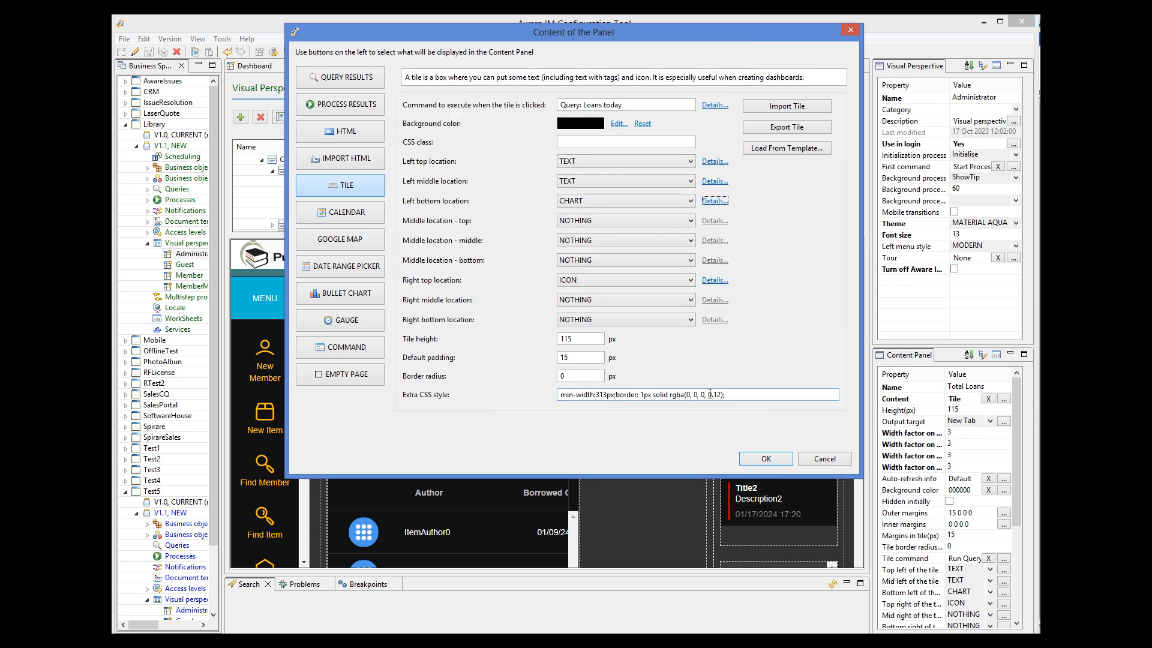
click(824, 459)
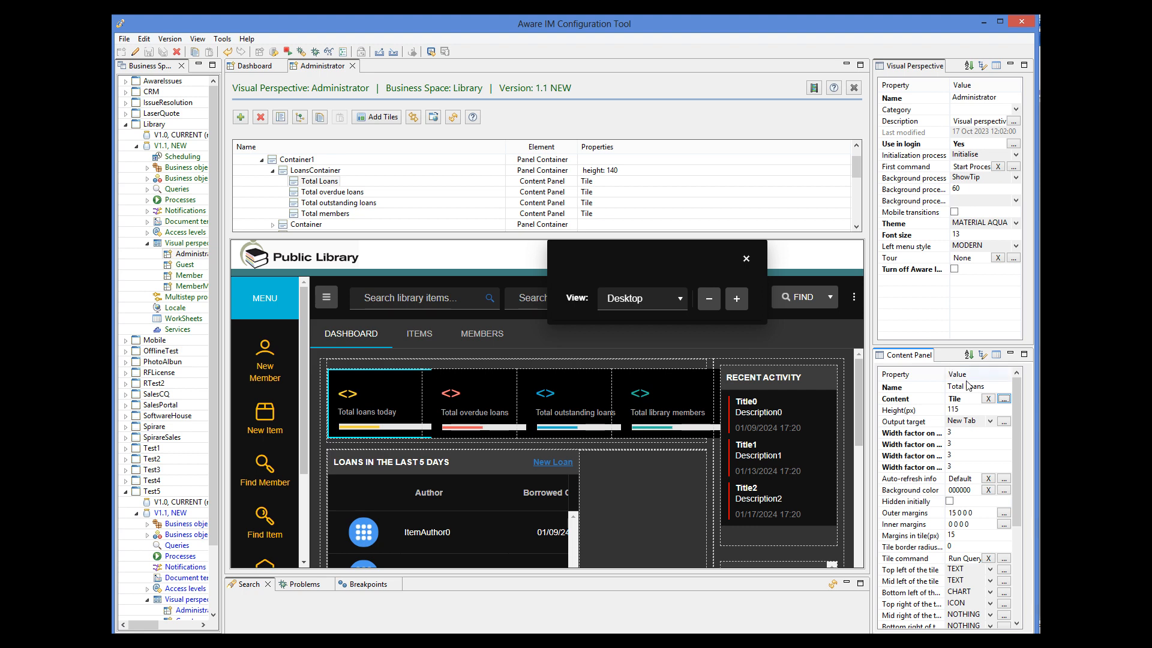
Look at the export option for the Total Loans tile's content, leaving the save dialog without exporting a file
click(1003, 399)
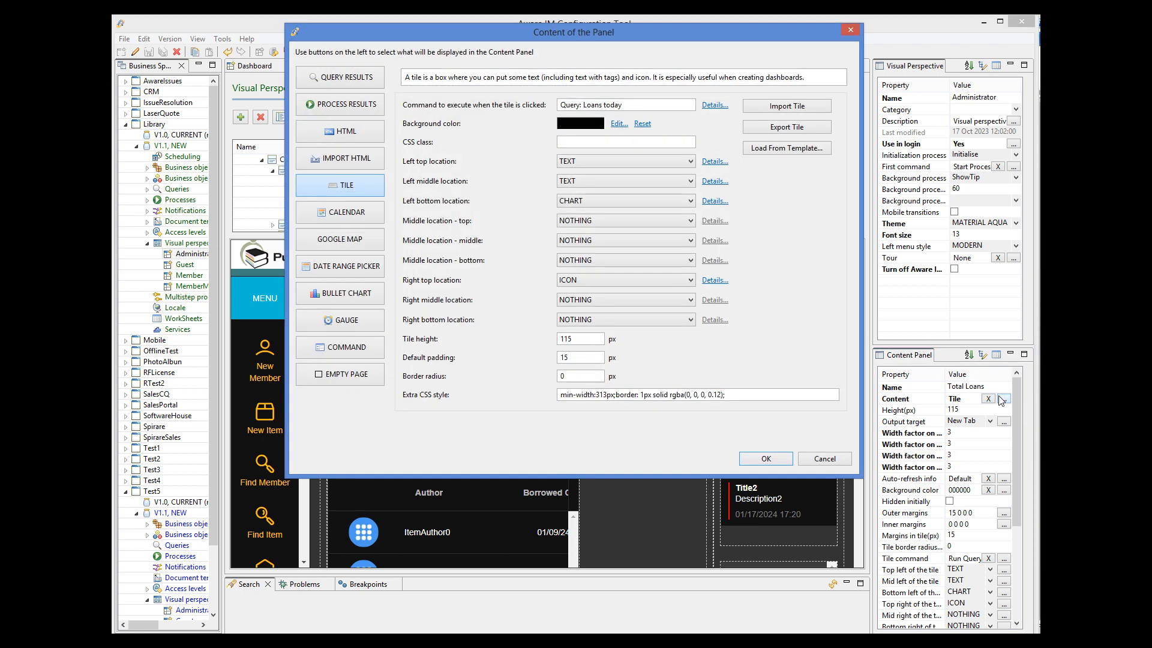
click(786, 127)
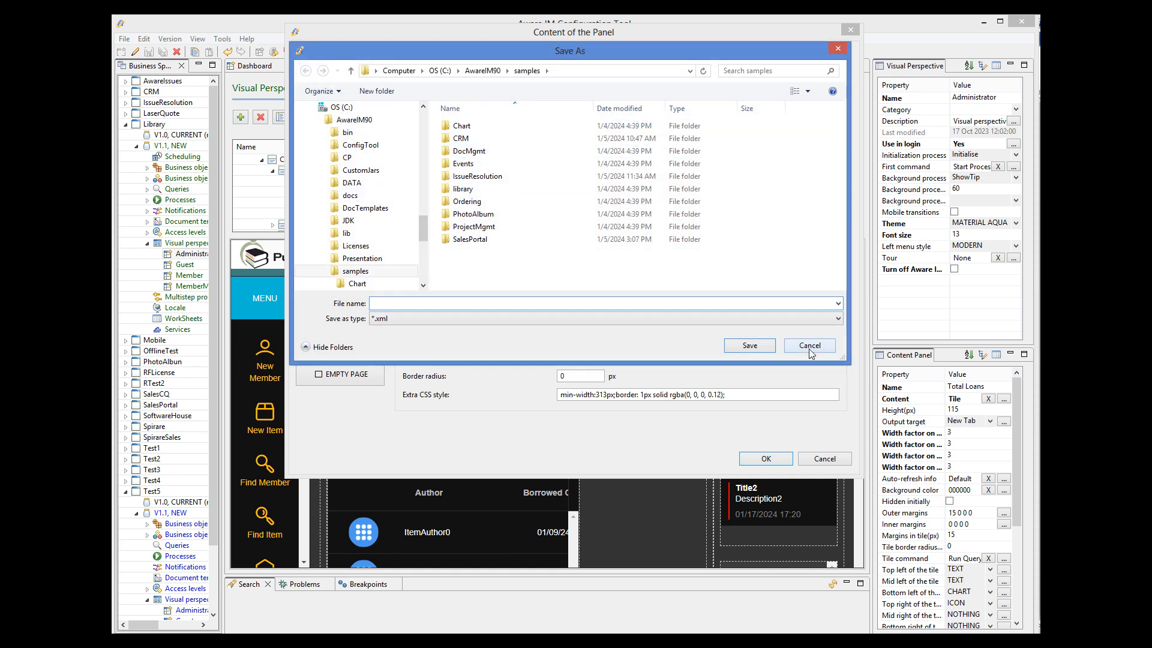
click(810, 347)
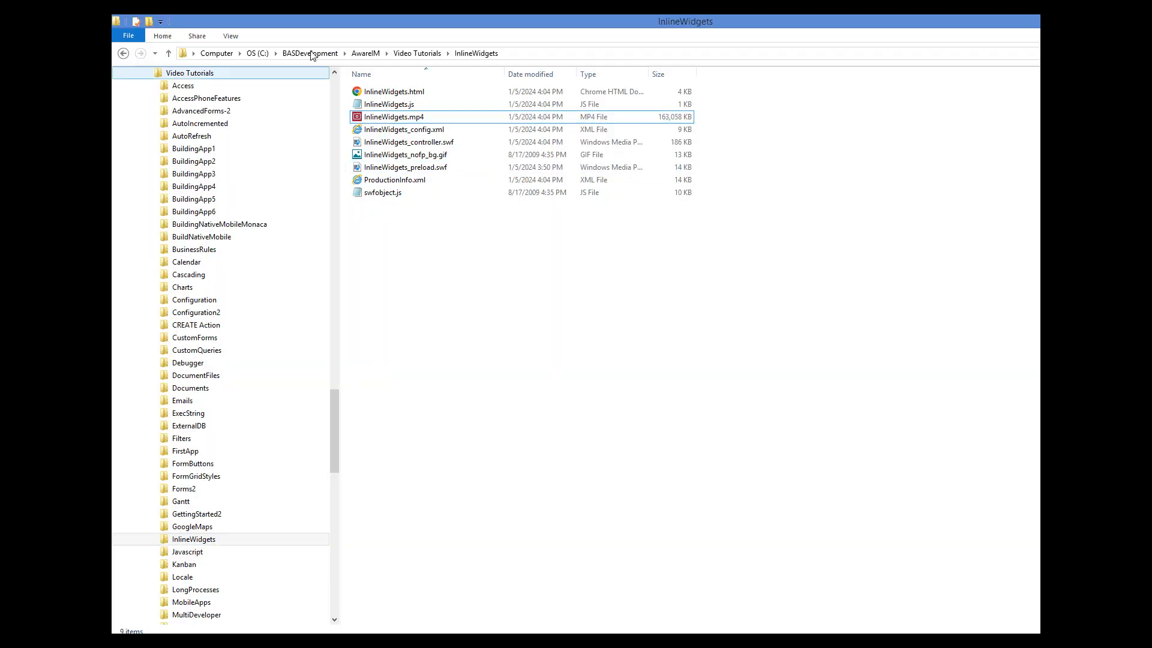
In File Explorer, locate the TileTemplates folder inside C:\AwareIM90 and select it
click(258, 54)
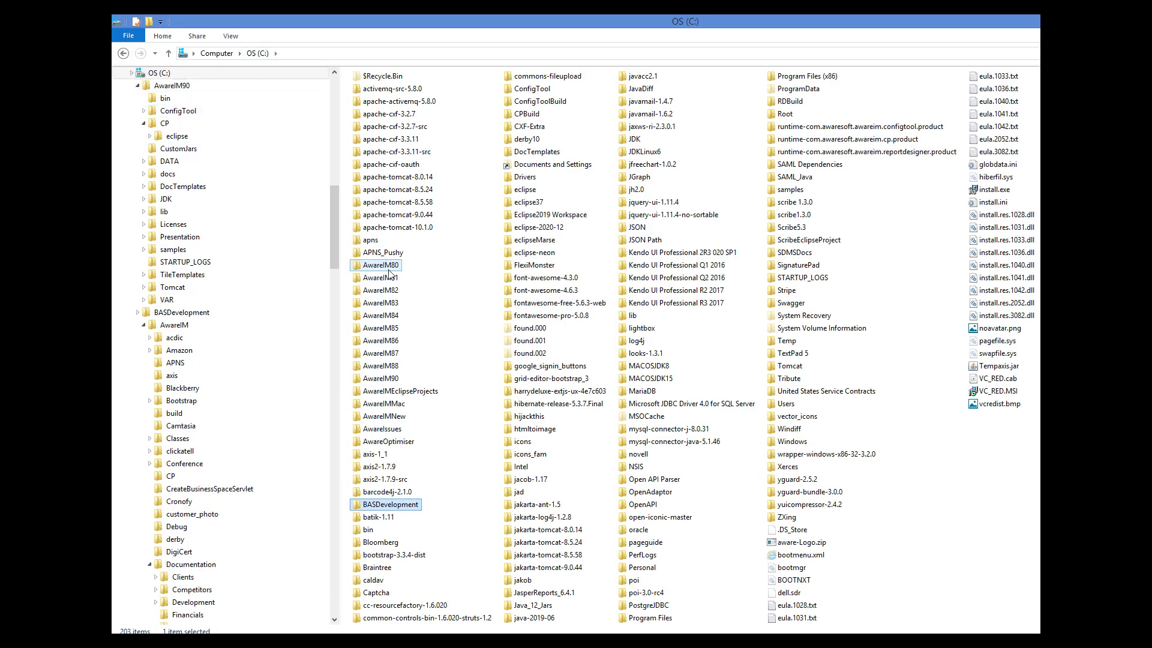
double_click(401, 383)
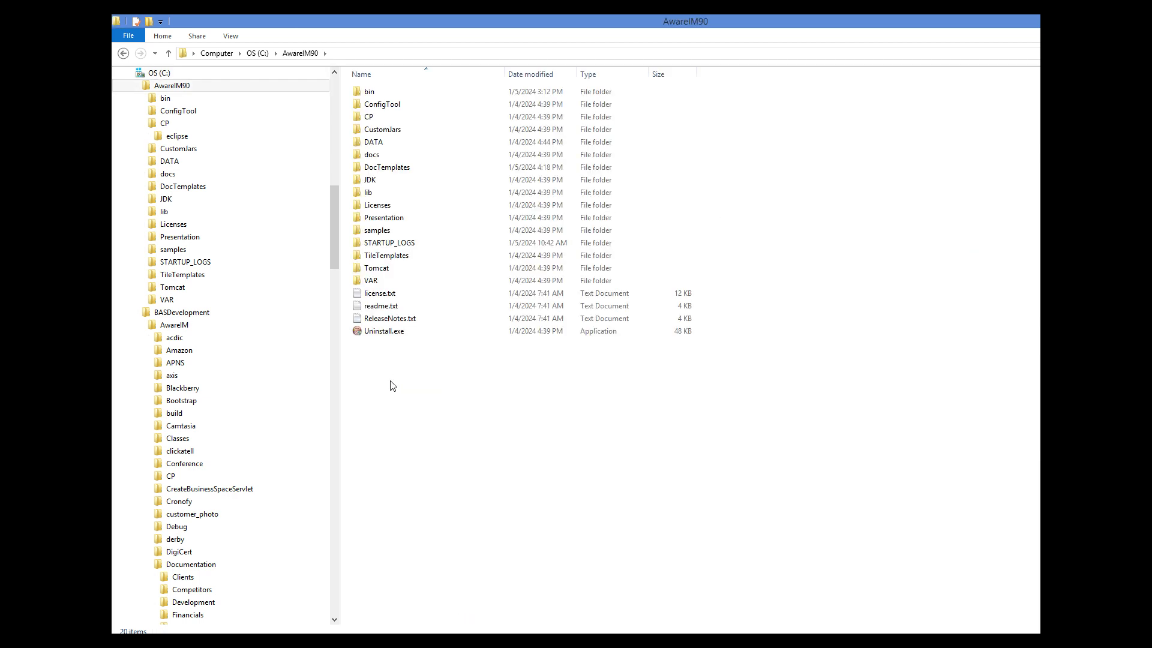
click(385, 259)
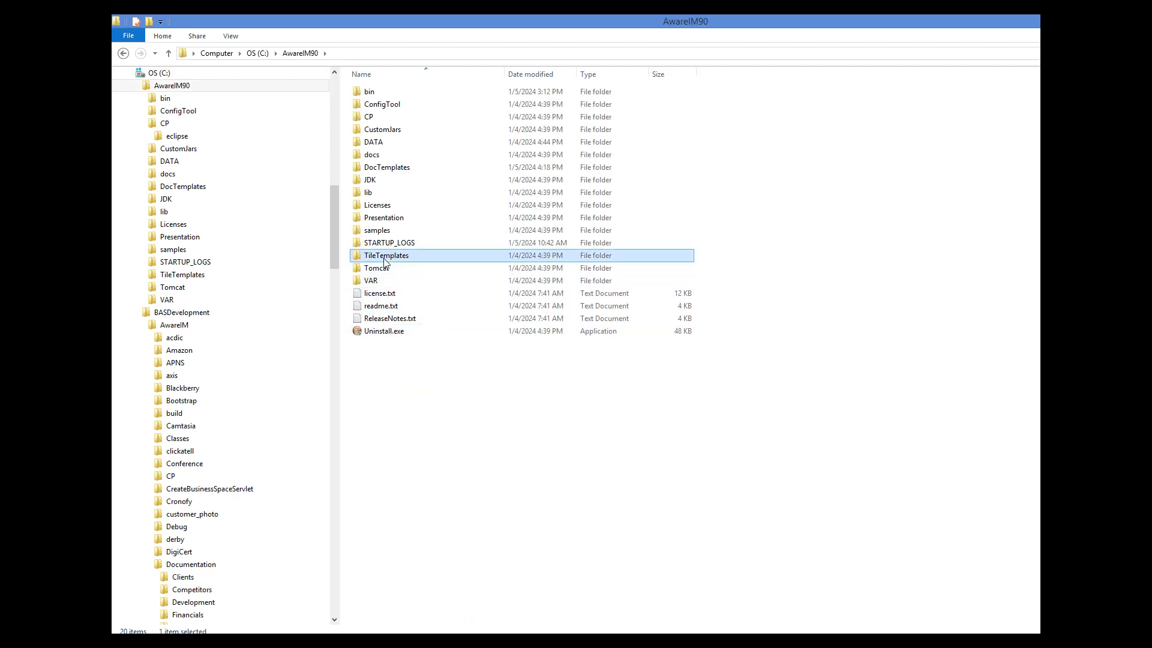
mouse_move(473, 641)
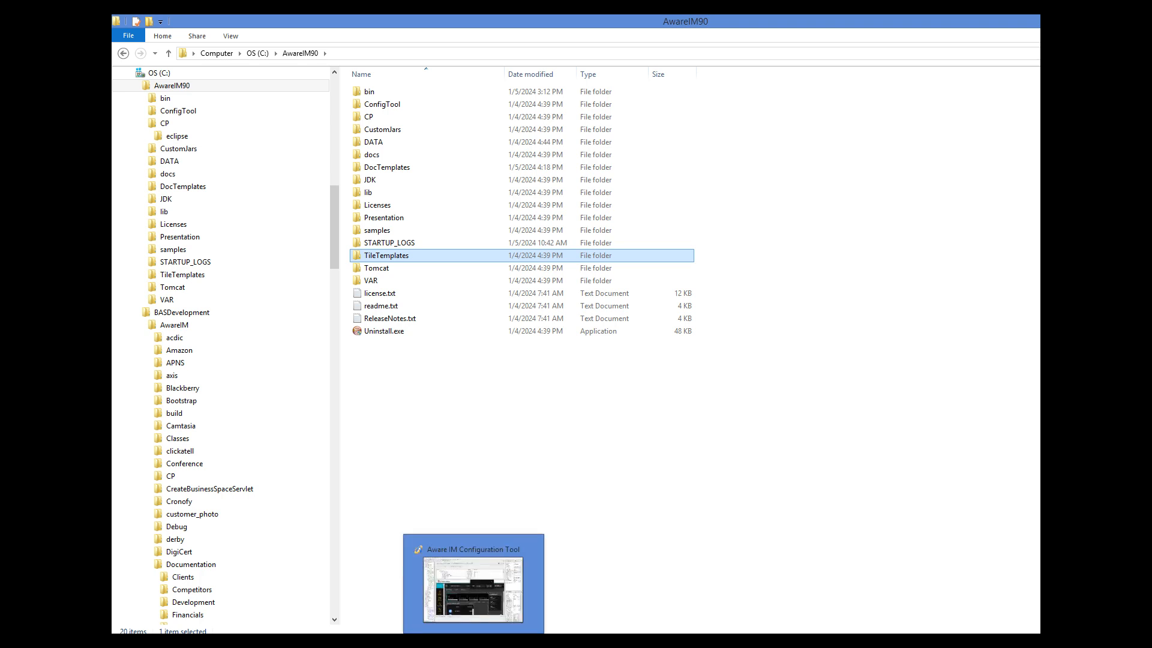